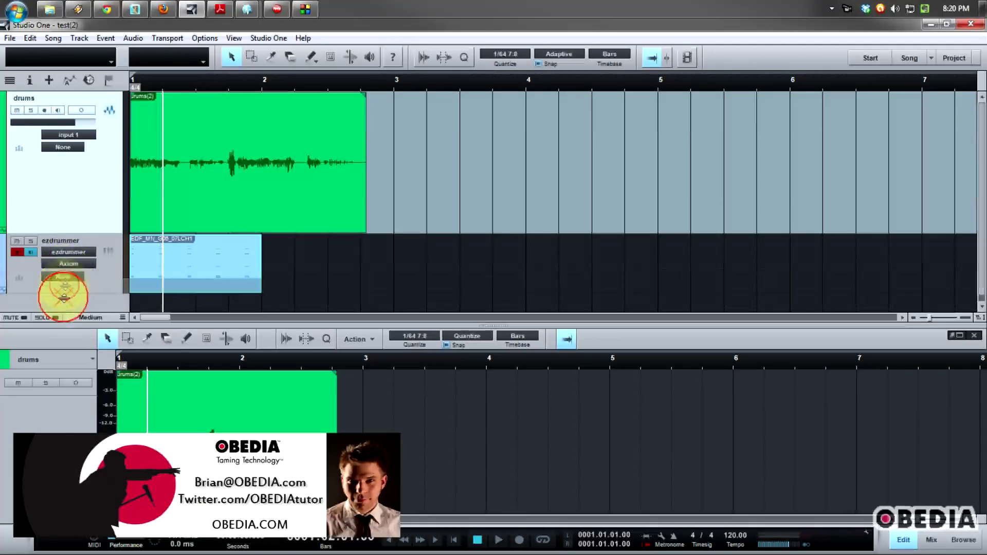
# Step: Shrink the drums track height and enlarge the ezdrummer track so both fit the arrangement
pyautogui.click(76, 173)
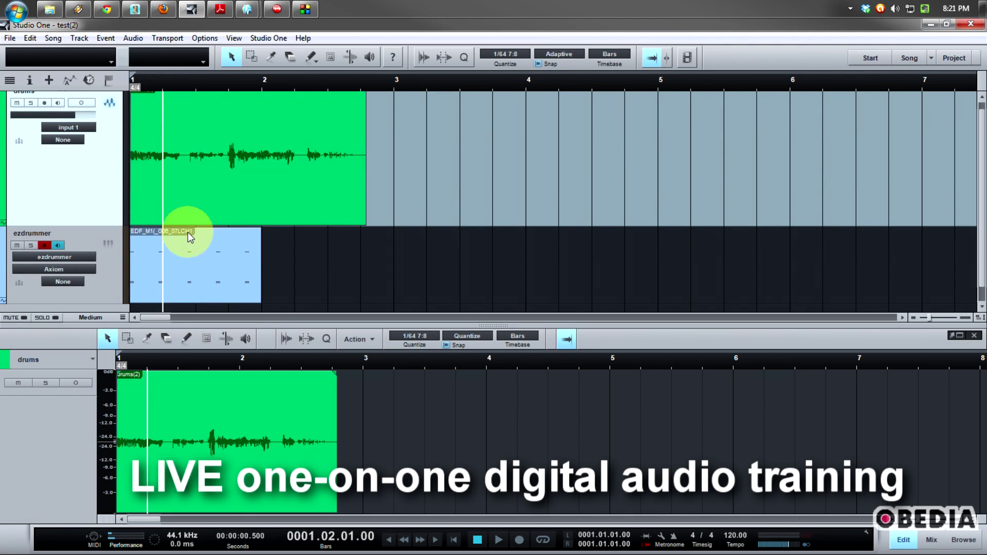
pyautogui.click(105, 227)
pyautogui.moveTo(104, 227); pyautogui.dragTo(105, 218)
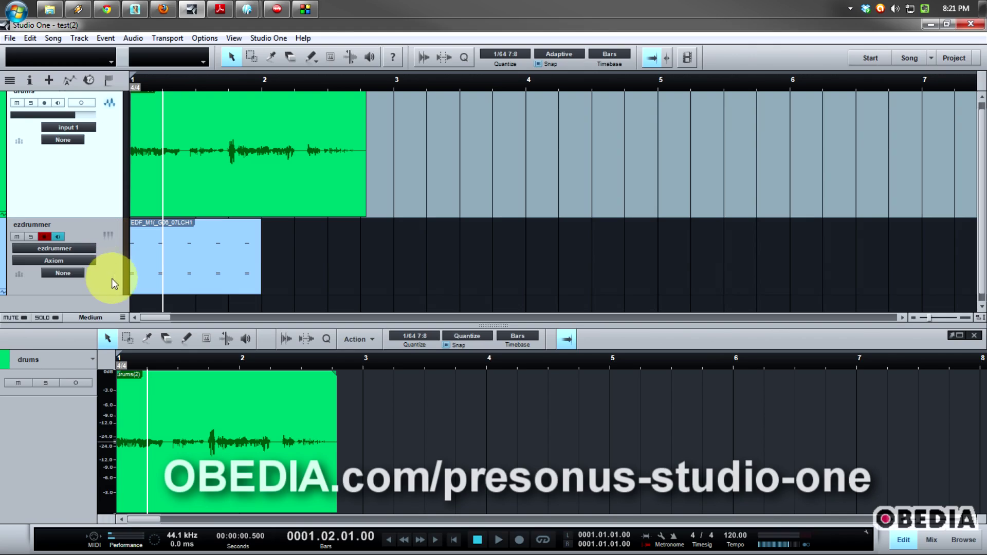
pyautogui.moveTo(110, 294); pyautogui.dragTo(113, 310)
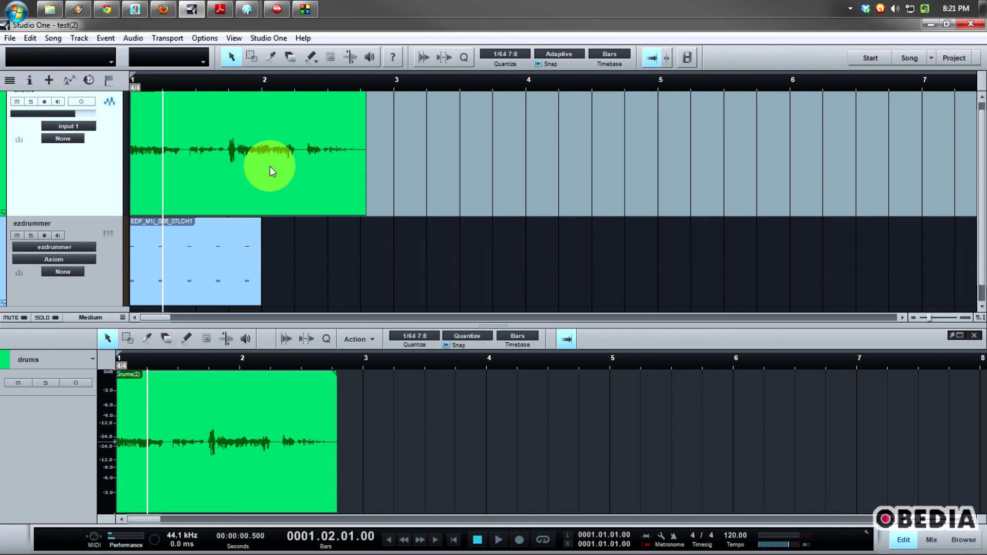
# Step: Select the drums track and bring up the Quantize panel for grid quantizing
pyautogui.click(101, 170)
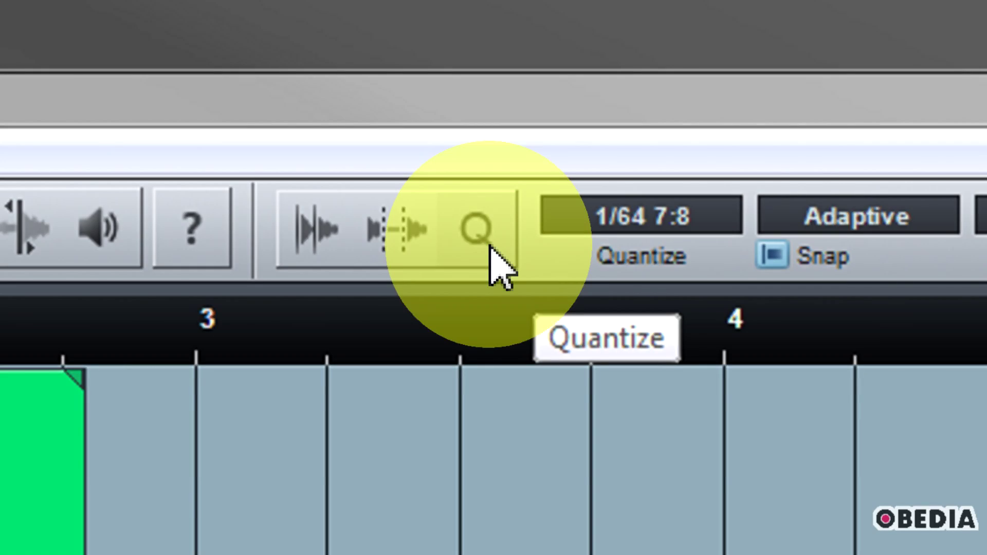
pyautogui.click(491, 246)
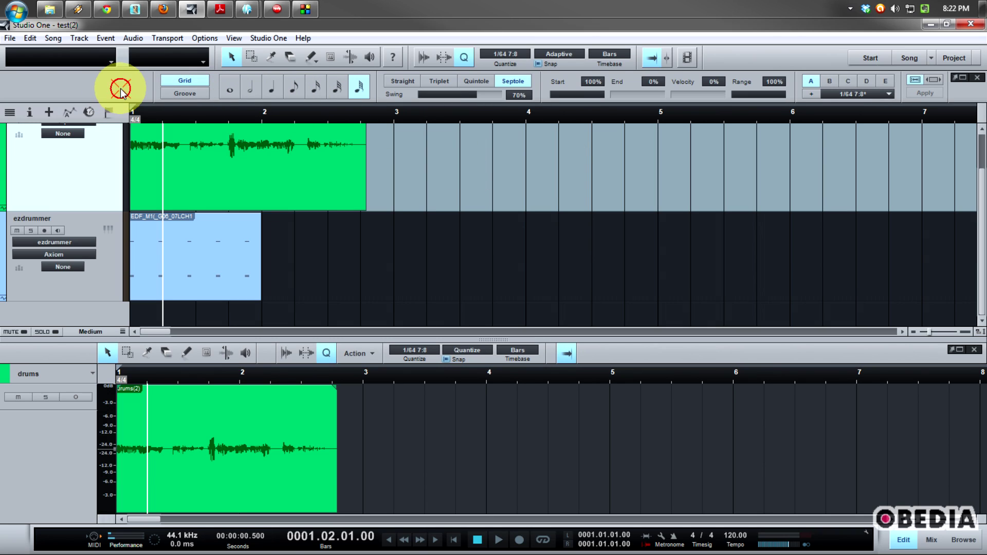
pyautogui.click(169, 82)
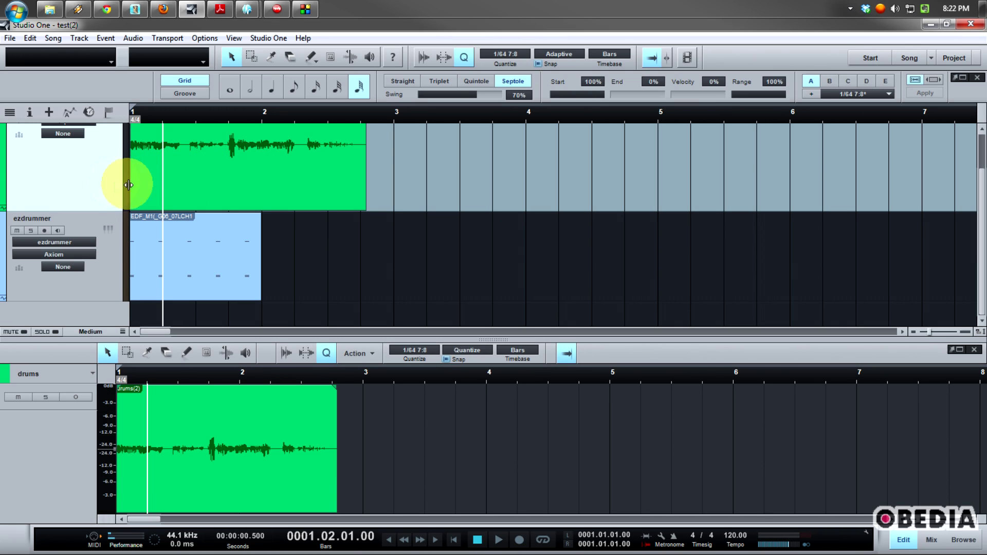
pyautogui.scroll(2, 206, 190)
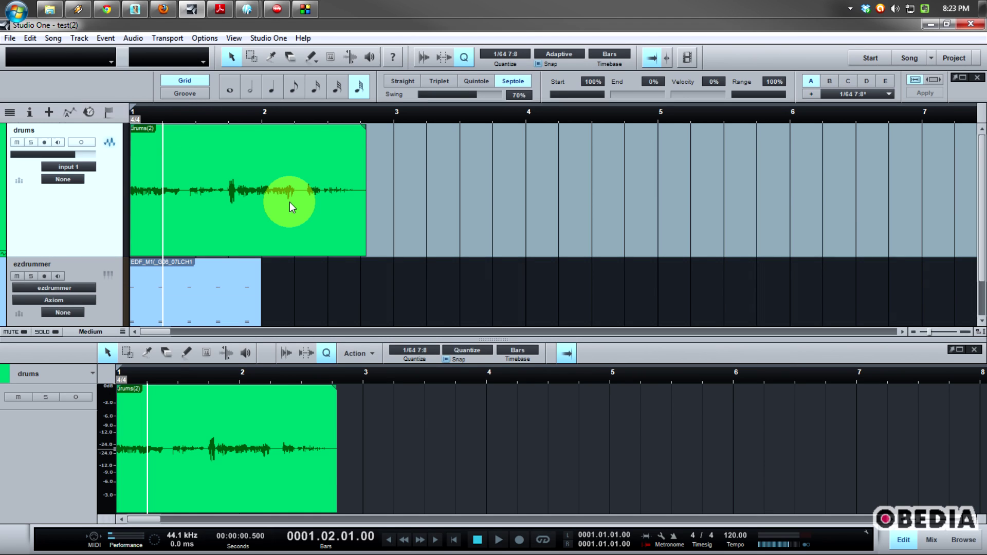
# Step: Show the ezdrummer MIDI part in the piano roll and resize the bottom editor
pyautogui.scroll(-2, 289, 202)
pyautogui.click(238, 249)
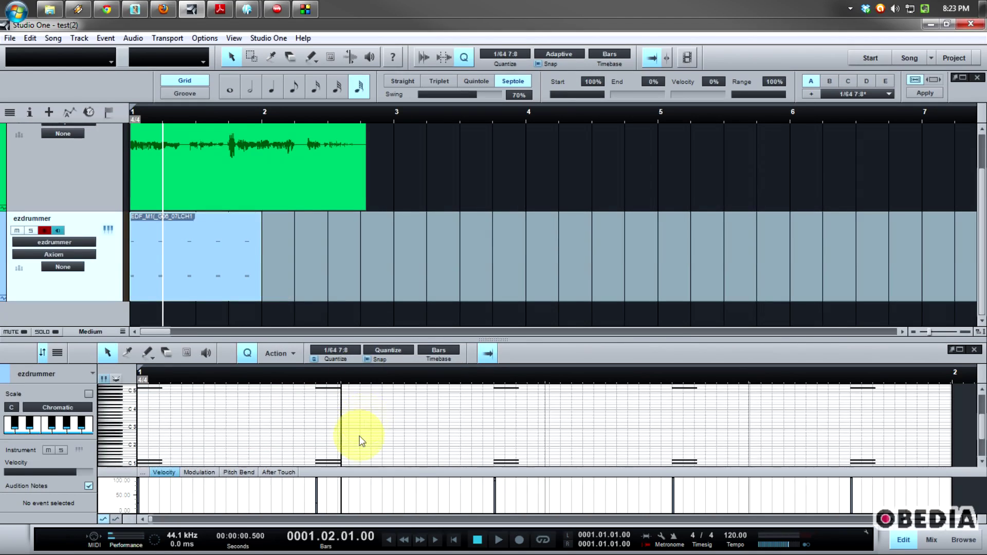
pyautogui.scroll(-1, 357, 430)
pyautogui.scroll(3, 357, 428)
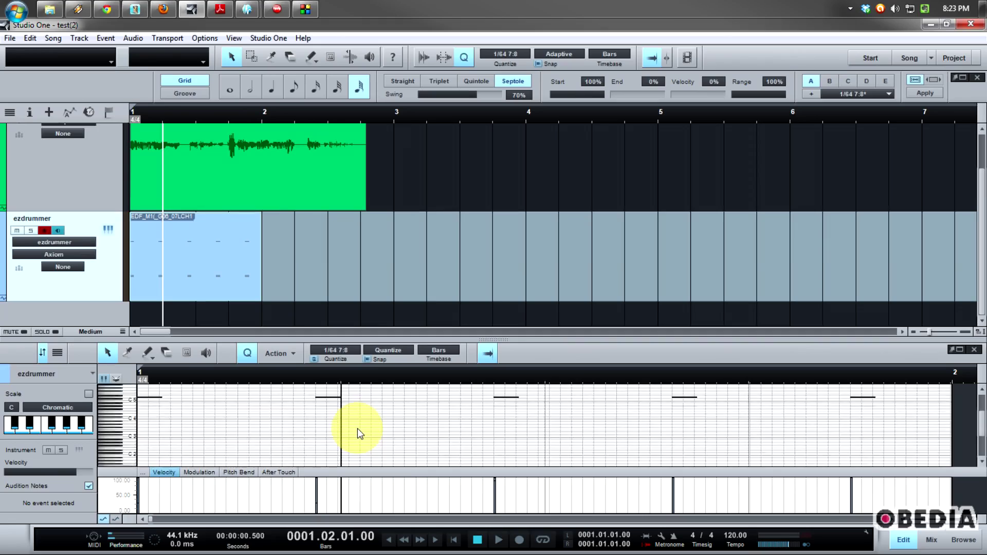
pyautogui.moveTo(423, 340); pyautogui.dragTo(422, 270)
pyautogui.scroll(-1, 416, 360)
pyautogui.scroll(2, 415, 360)
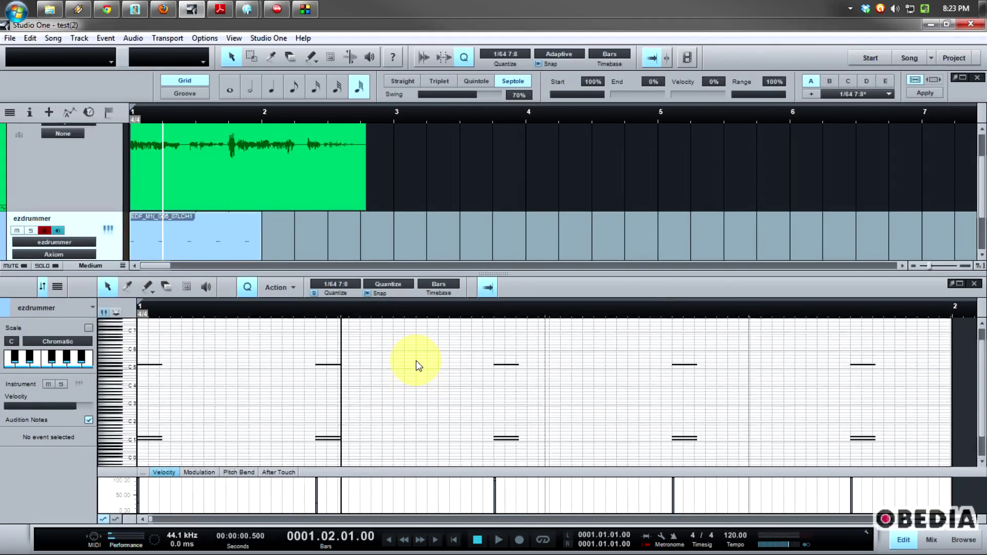
pyautogui.scroll(-1, 415, 360)
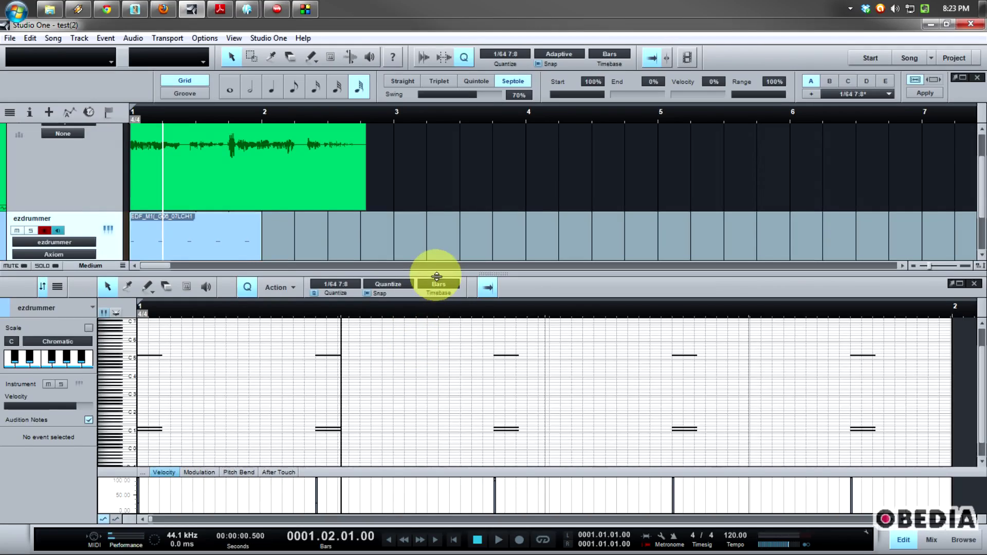
pyautogui.moveTo(433, 283); pyautogui.dragTo(437, 334)
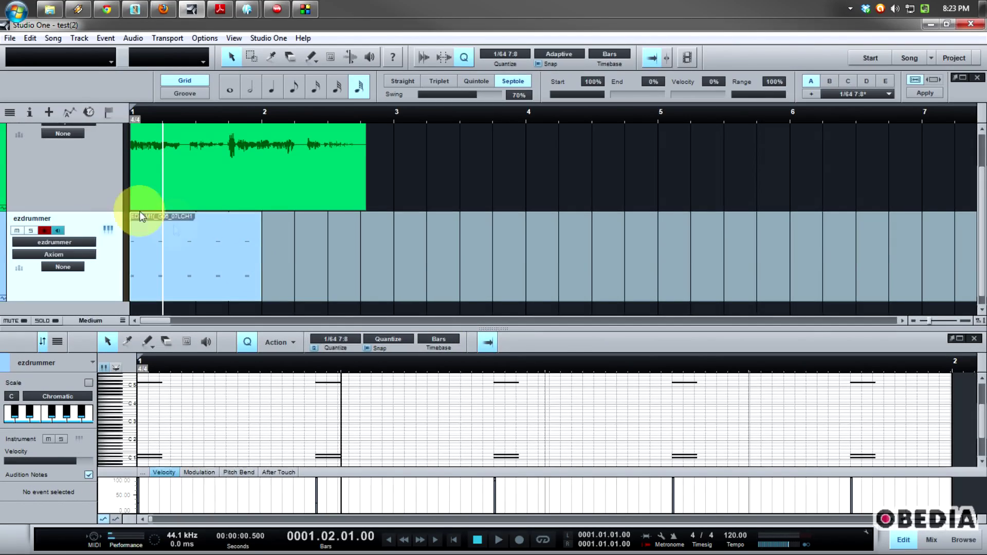
# Step: Switch the bottom editor to the drums track's Drums(2) audio event
pyautogui.click(99, 187)
pyautogui.scroll(1, 243, 218)
pyautogui.click(238, 212)
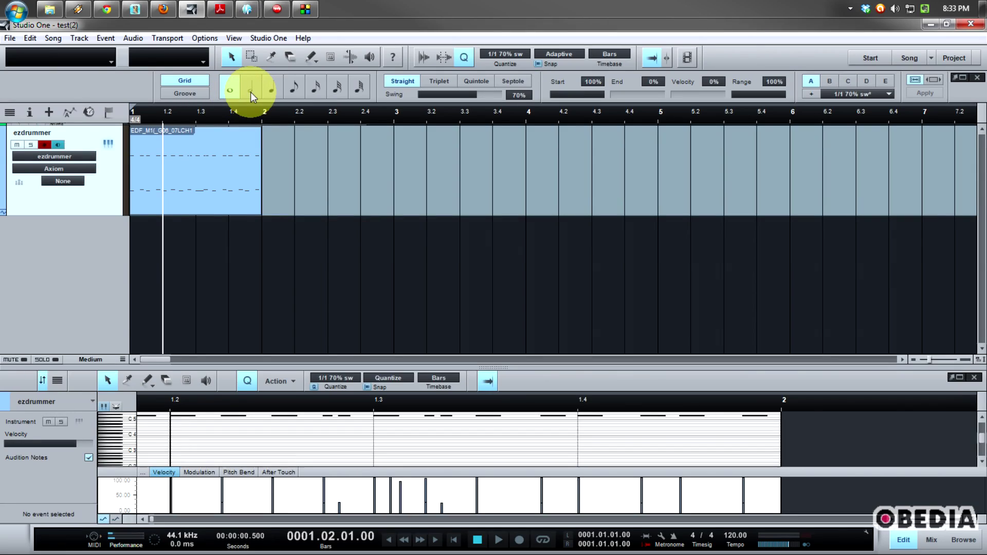
# Step: Try whole, half, quarter, eighth, 32nd and 64th note quantize grid values
pyautogui.click(251, 91)
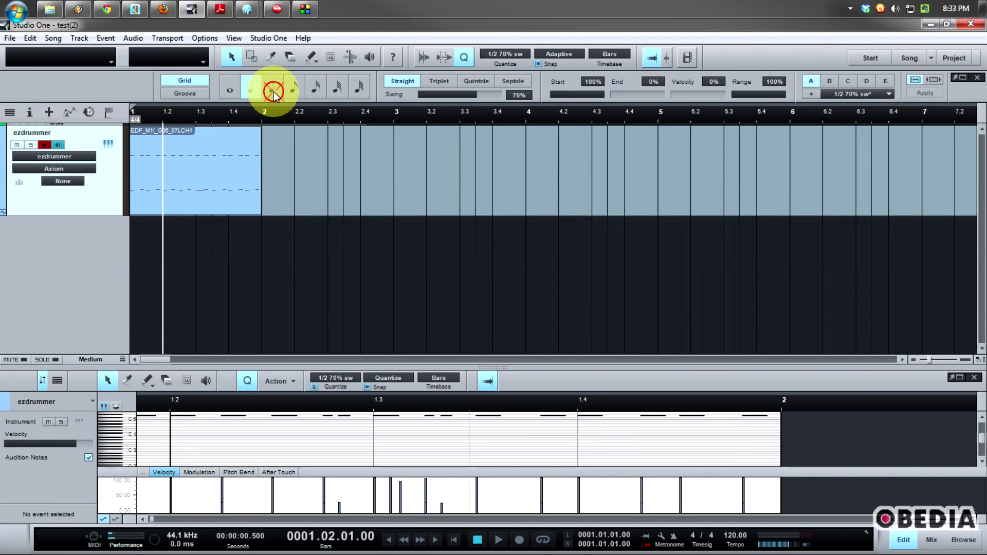
pyautogui.click(273, 92)
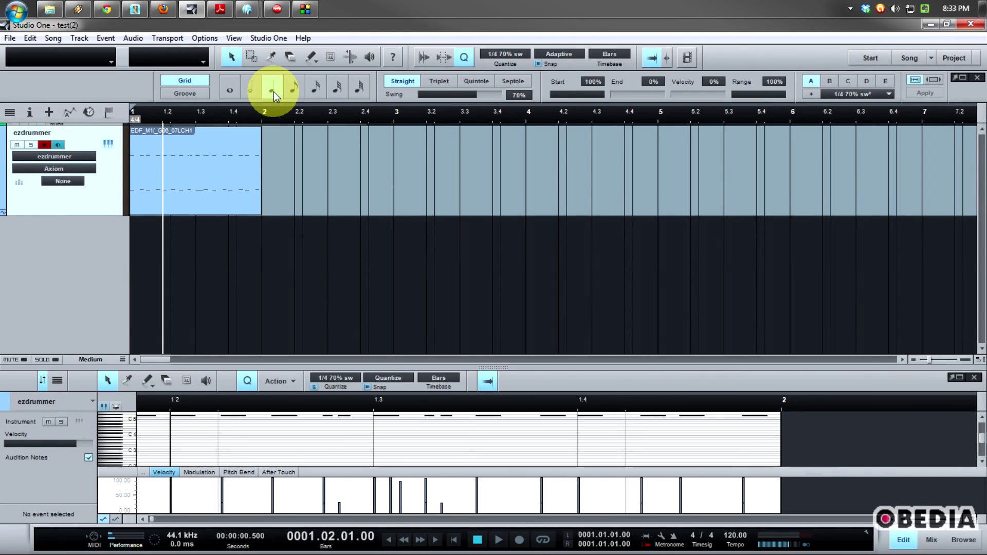
pyautogui.click(301, 91)
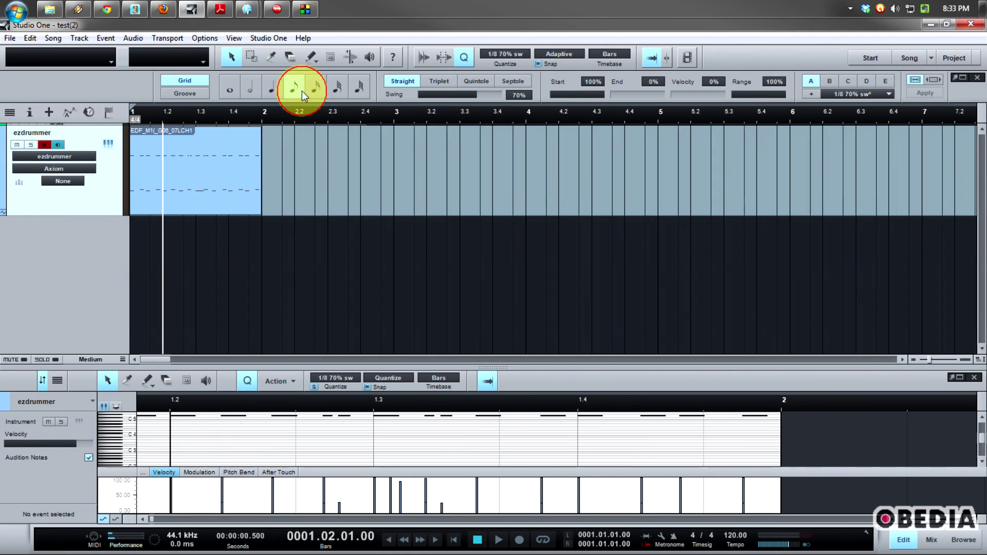
pyautogui.click(230, 92)
pyautogui.click(359, 89)
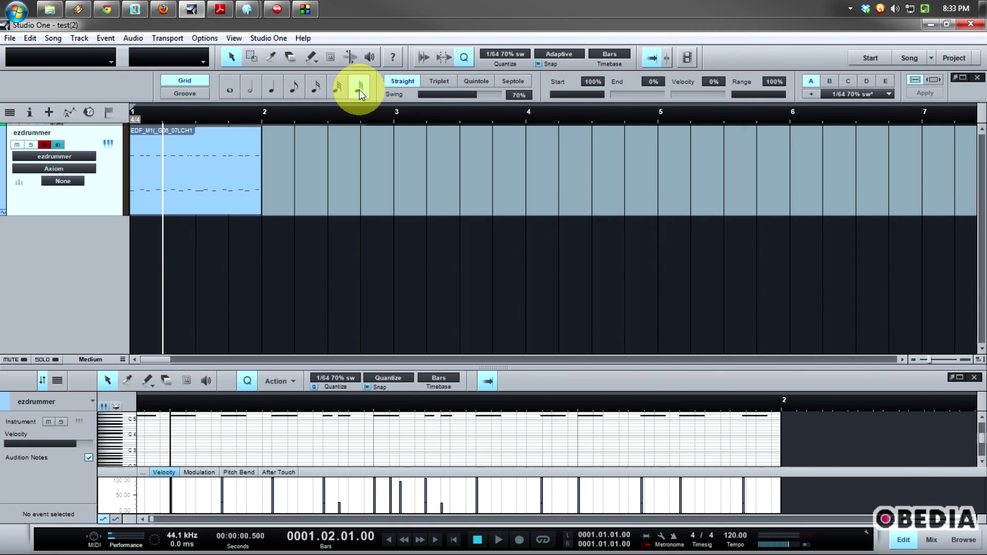
pyautogui.click(335, 91)
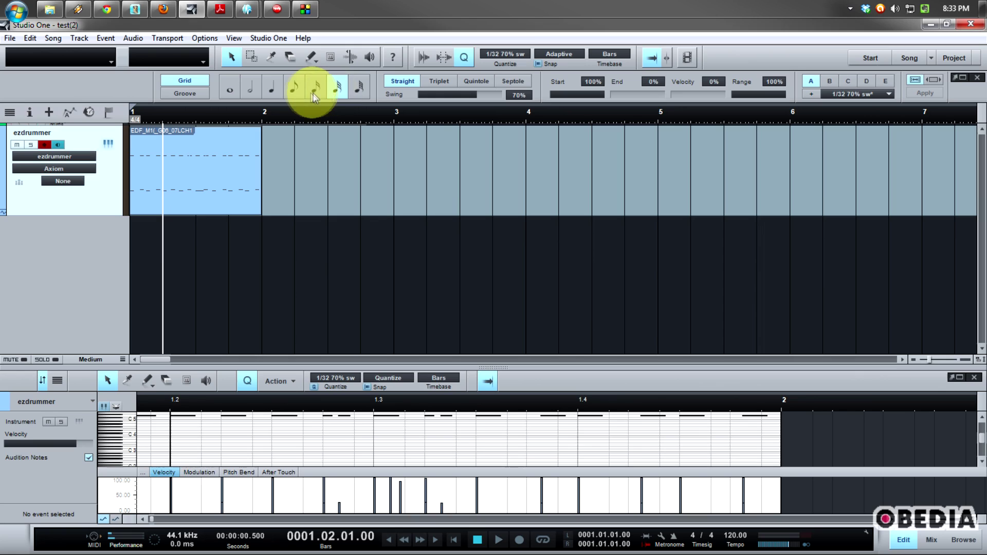
pyautogui.click(300, 91)
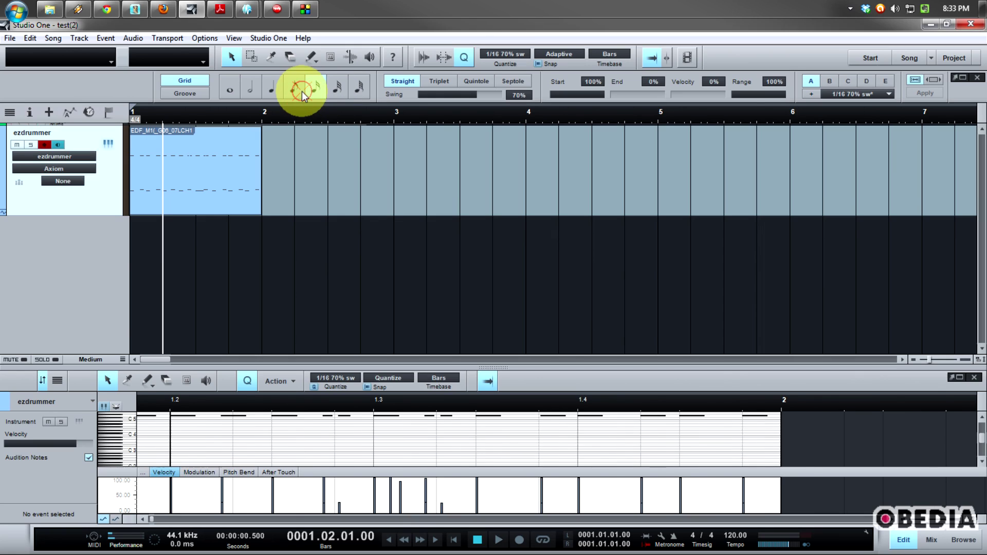
pyautogui.click(271, 91)
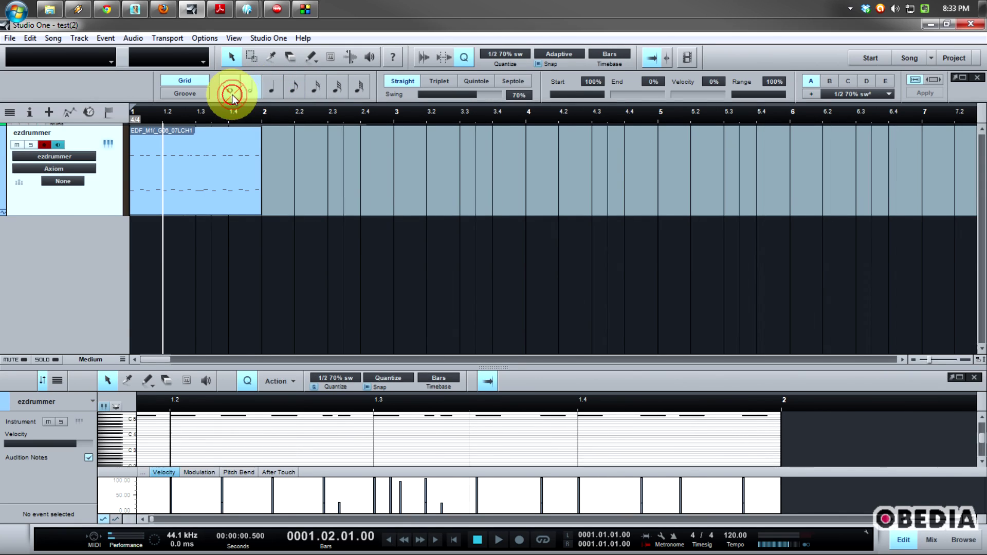
pyautogui.click(233, 94)
# Step: Step from half notes down to 1/64 and choose Septole timing for 1/64 7:8
pyautogui.click(249, 90)
pyautogui.click(268, 90)
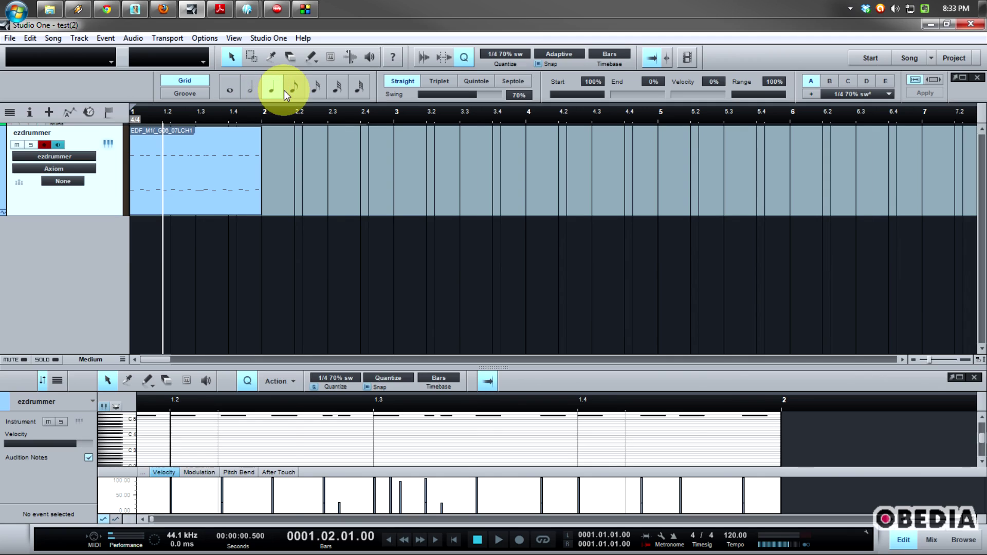
pyautogui.click(286, 95)
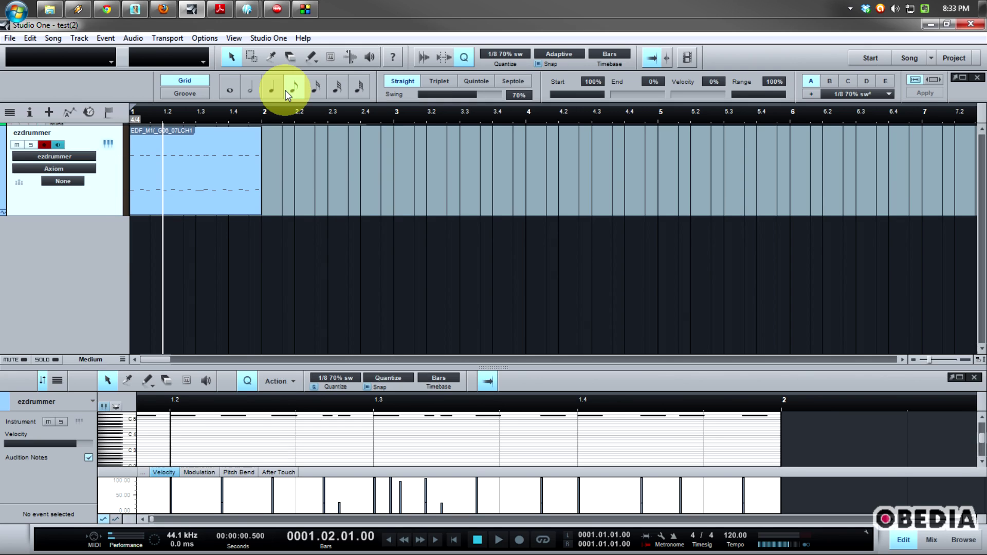
pyautogui.click(315, 90)
pyautogui.click(338, 89)
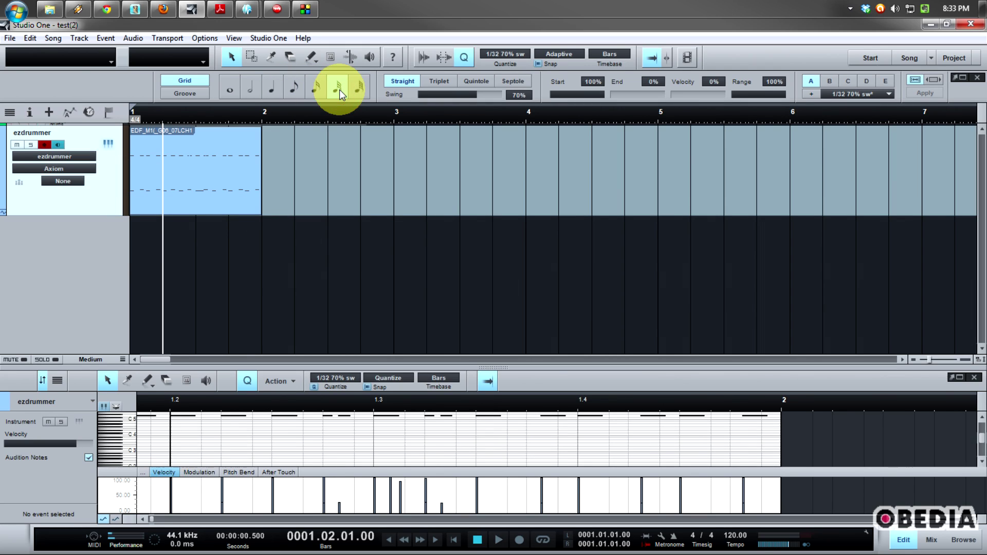
pyautogui.click(360, 89)
pyautogui.click(512, 80)
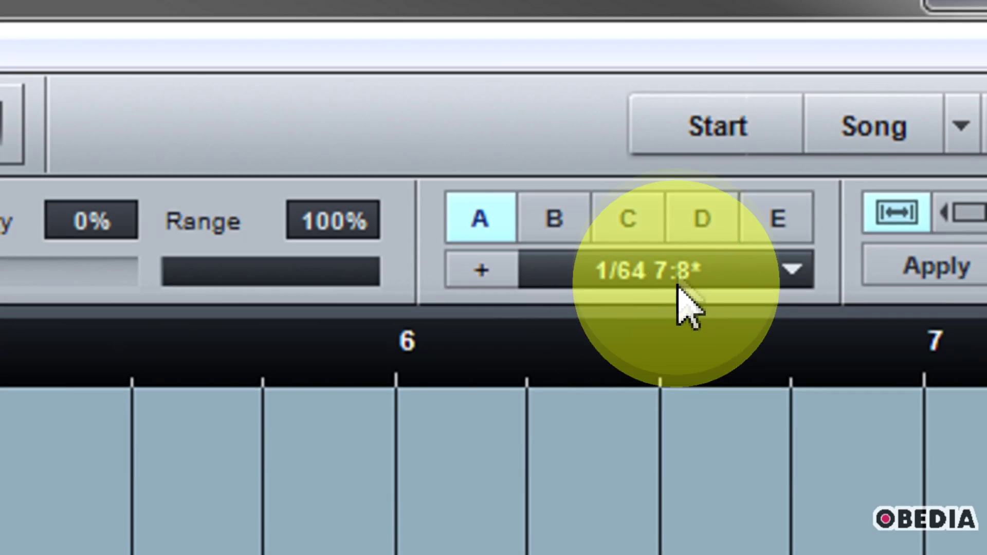
# Step: Browse the quantize preset list, then start storing the 1/64 7:8 preset and cancel
pyautogui.click(678, 301)
pyautogui.click(787, 269)
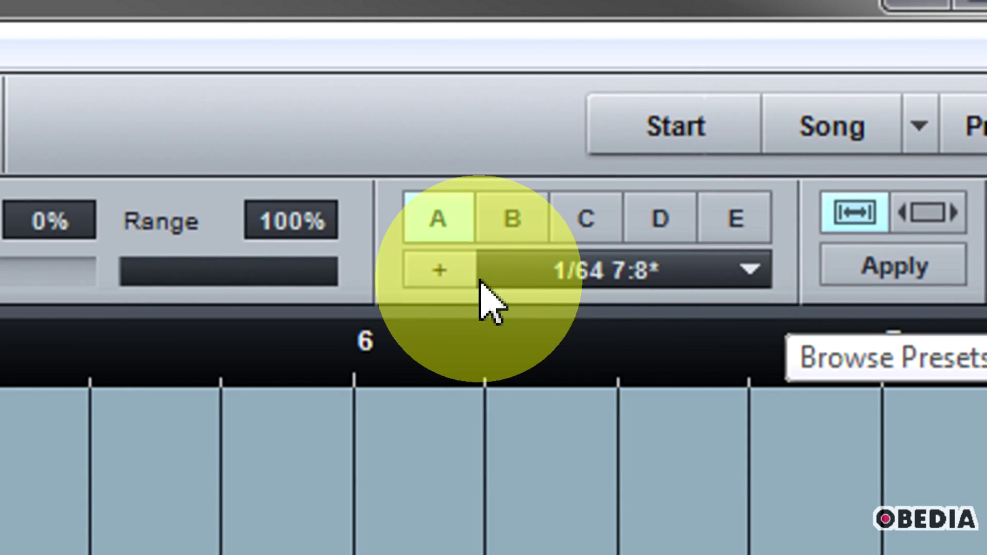
pyautogui.click(438, 273)
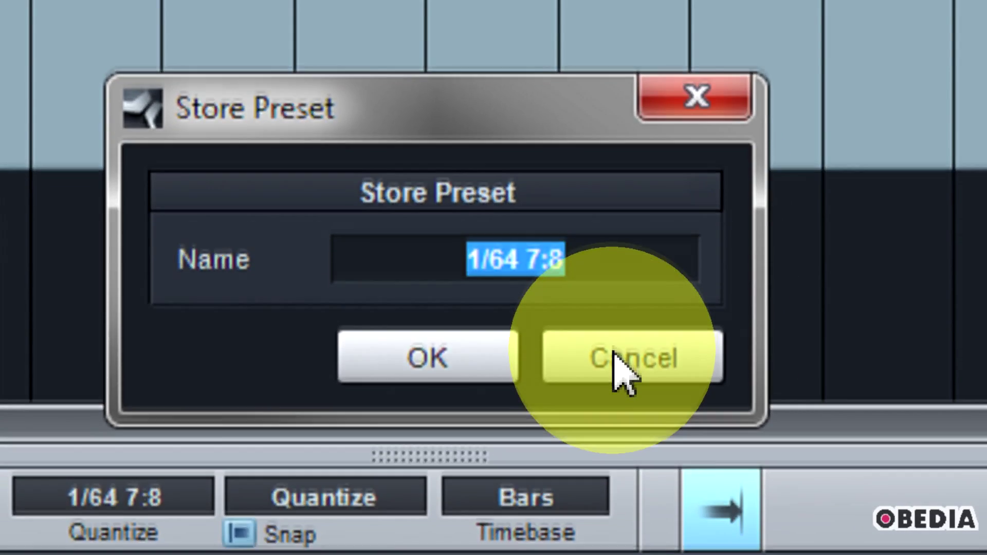
pyautogui.click(617, 360)
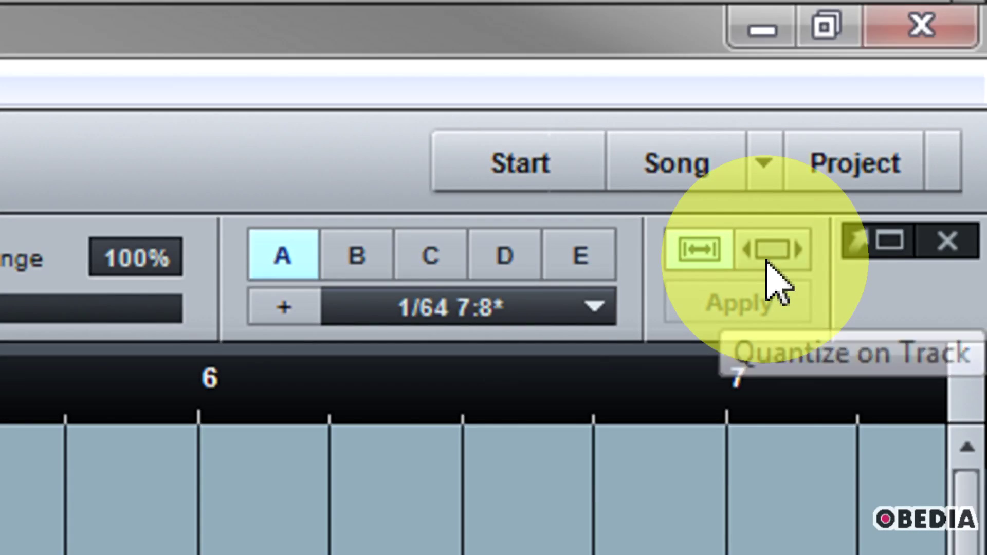
# Step: Enable Quantize on Track and select the drums(2) audio event
pyautogui.click(769, 252)
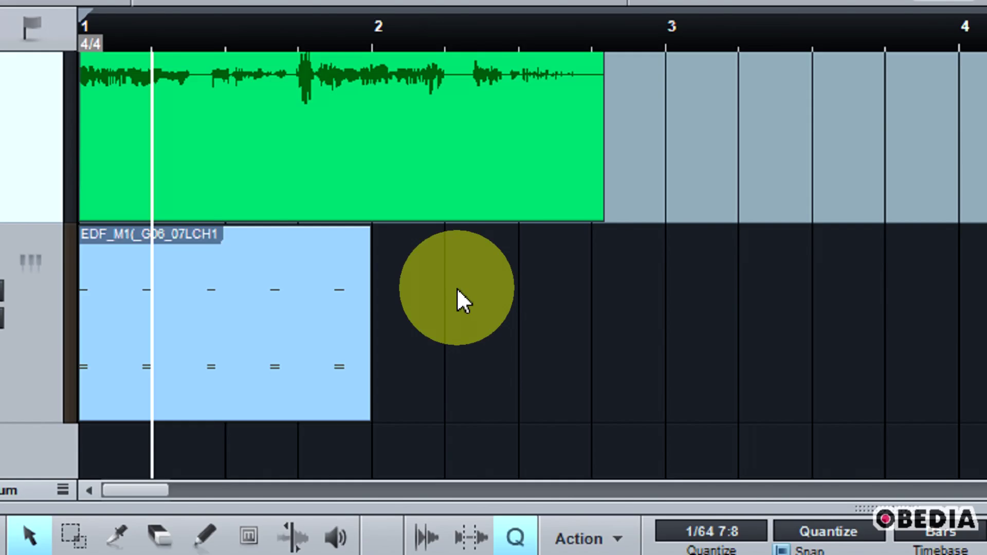
pyautogui.scroll(2, 481, 278)
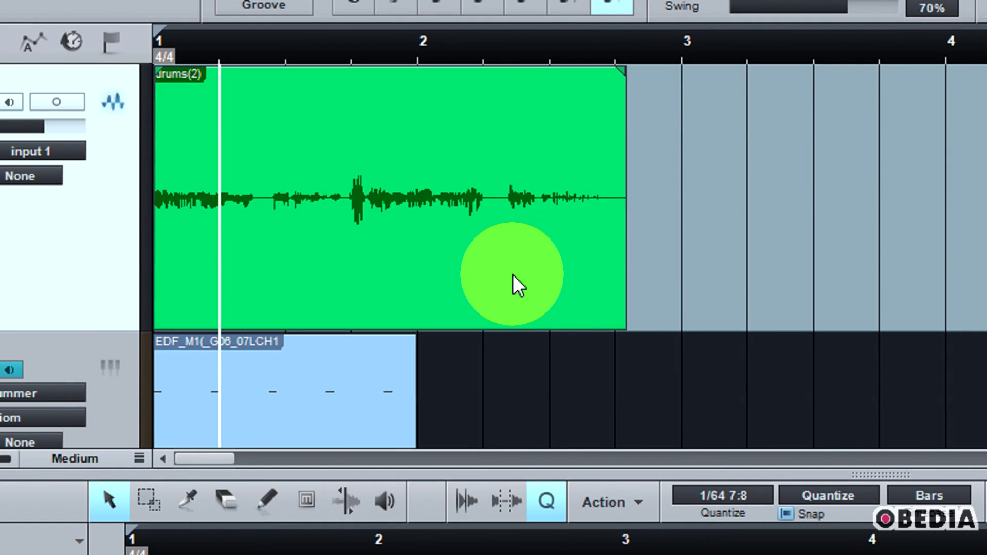
pyautogui.click(513, 237)
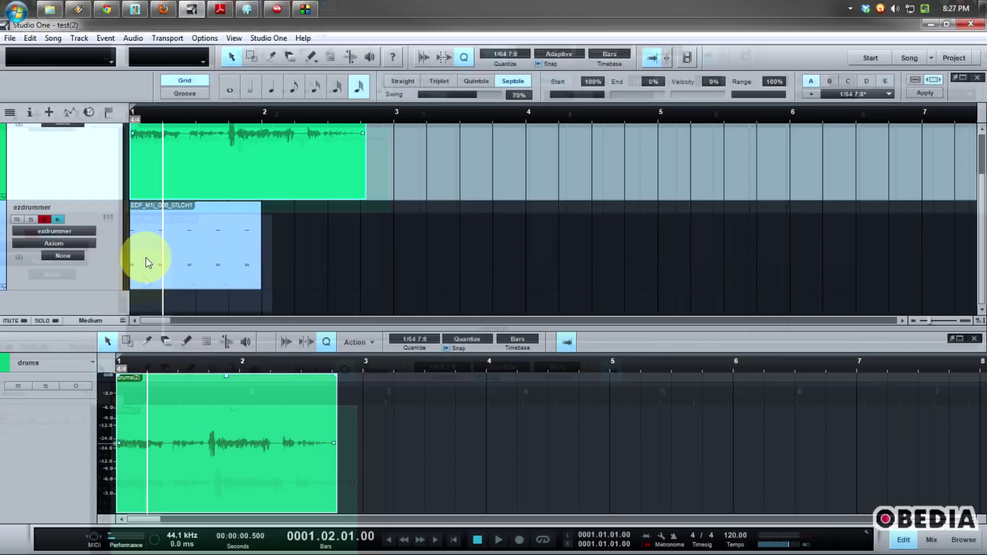
# Step: Reselect the drums event and set the quantize grid to 1/16 Straight with 70% swing
pyautogui.scroll(2, 267, 268)
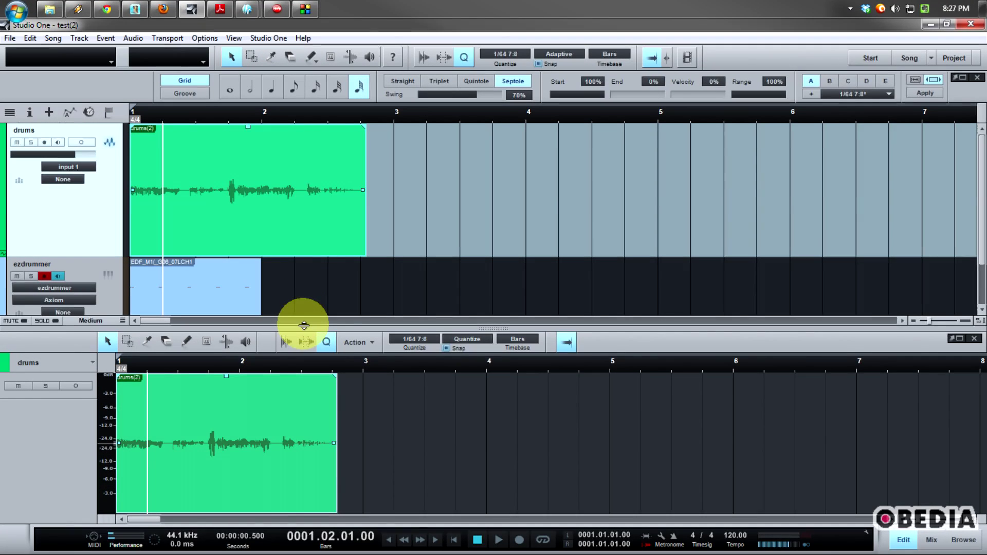
pyautogui.click(426, 273)
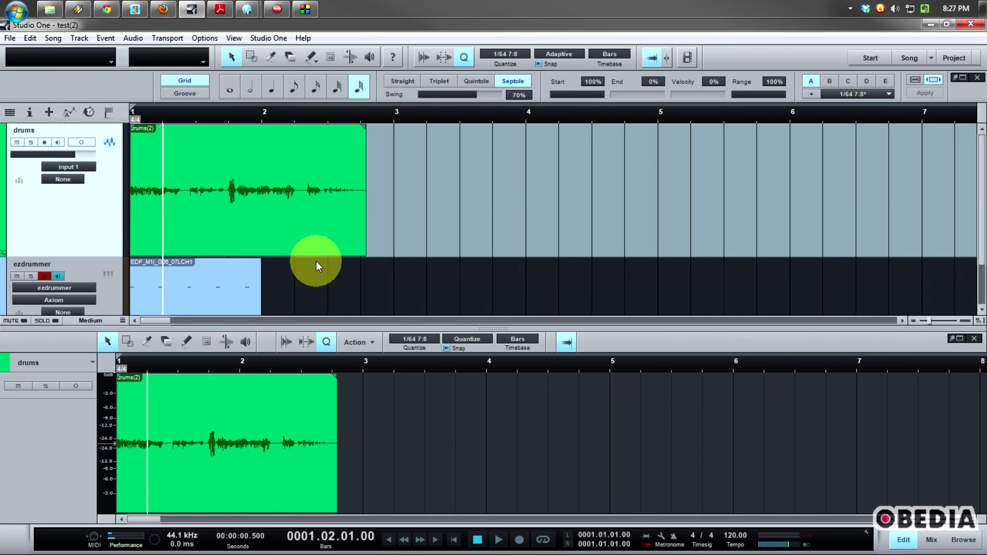
pyautogui.click(233, 200)
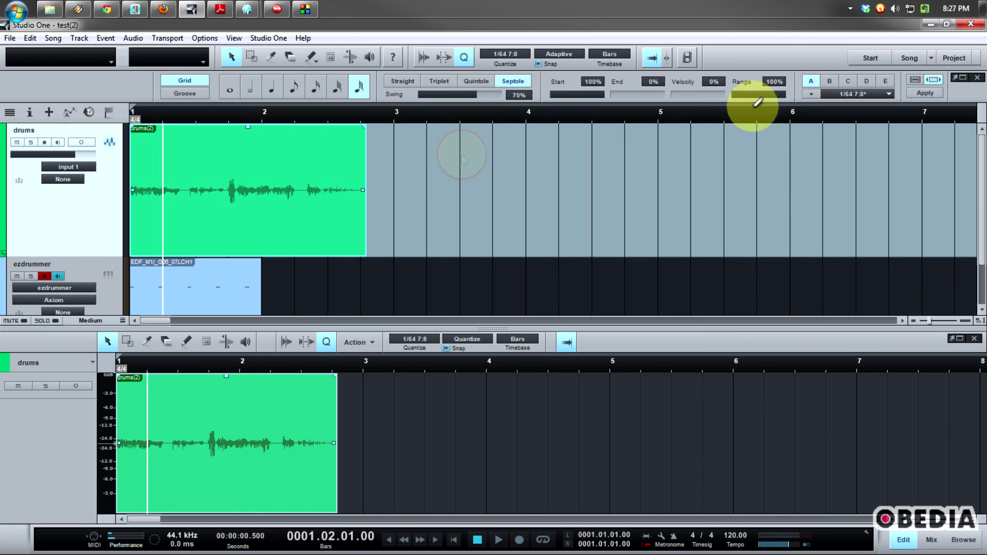
pyautogui.click(919, 79)
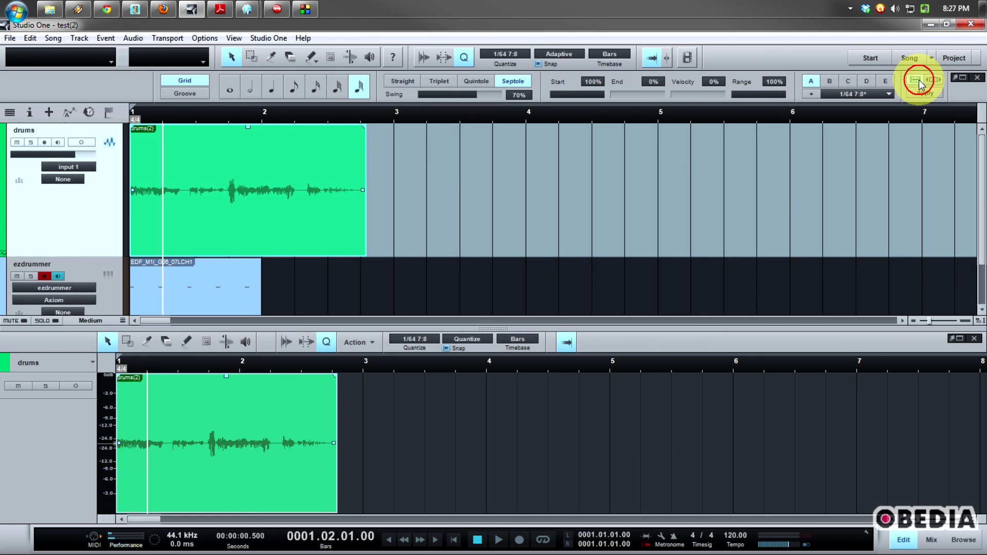
pyautogui.click(314, 85)
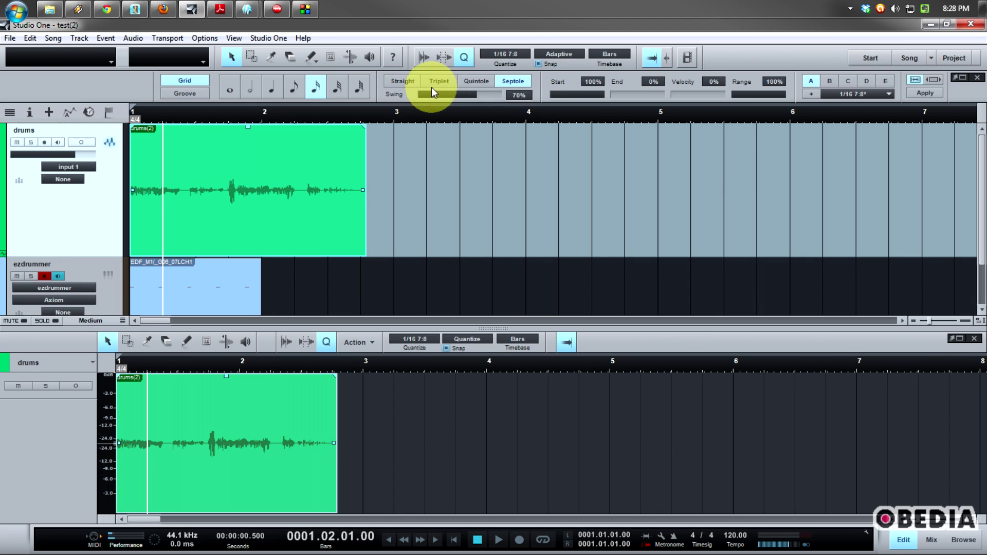
pyautogui.click(396, 83)
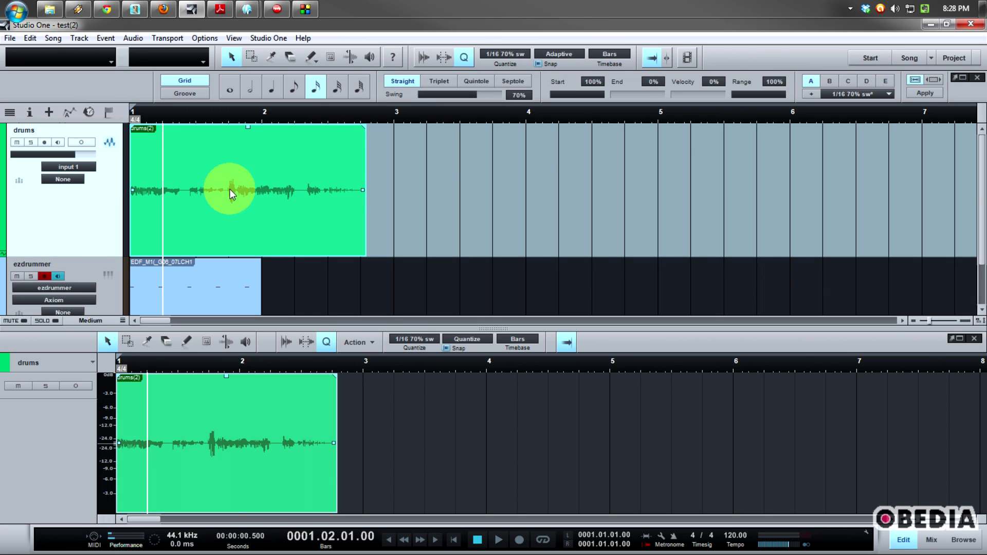
# Step: Apply the 1/16, 70%-swing quantize to the drums audio event, creating bend markers
pyautogui.click(920, 93)
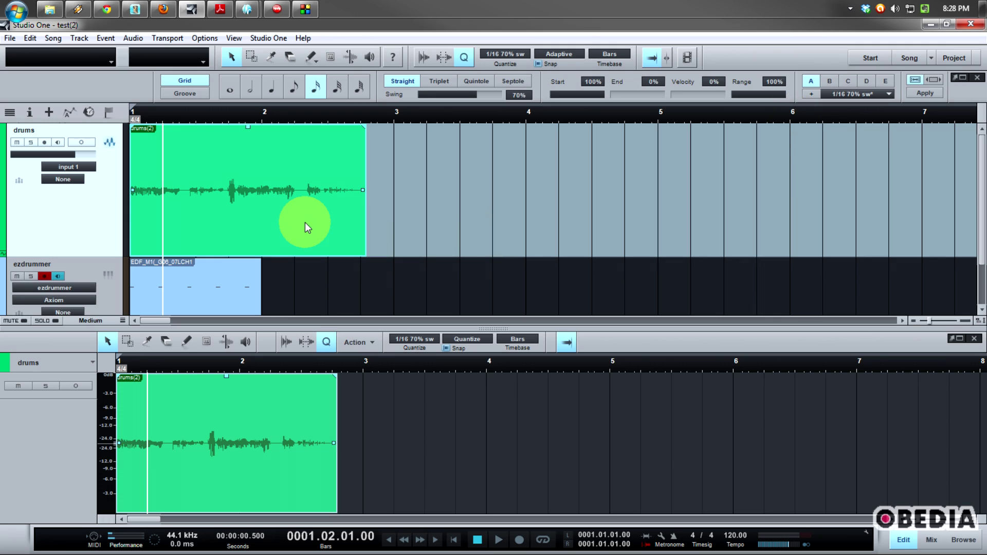
pyautogui.click(911, 95)
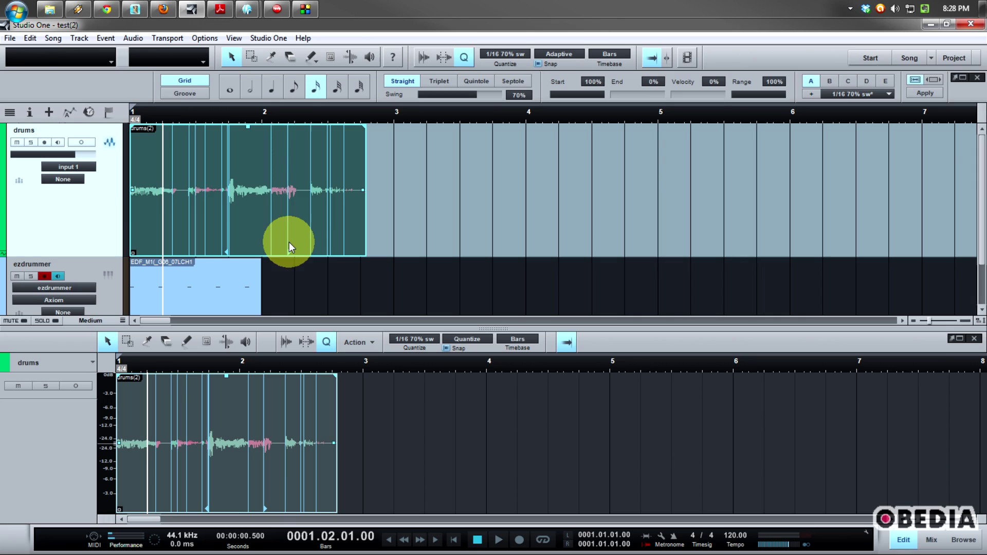
pyautogui.click(290, 198)
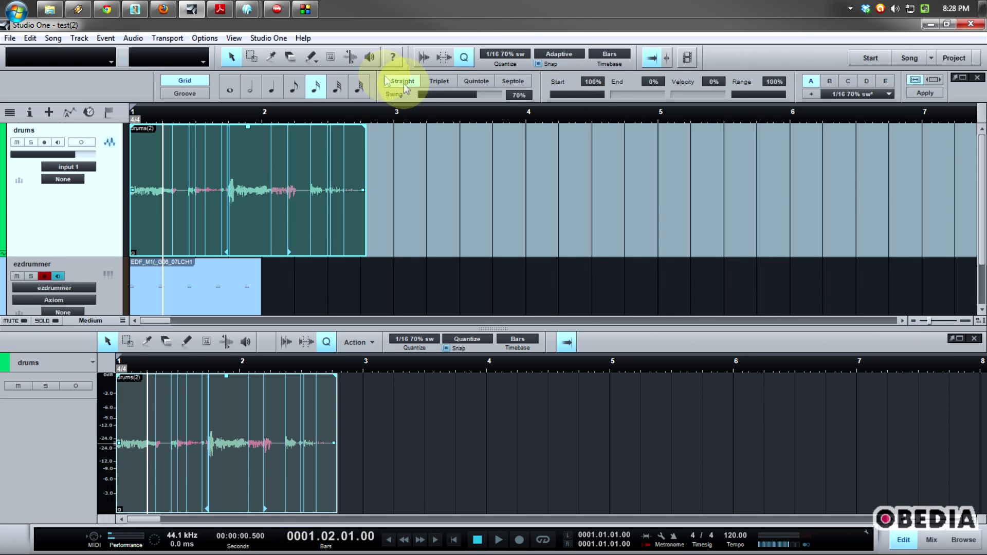
# Step: With the Bend tool, drag one drums bend marker slightly earlier to realign its hit
pyautogui.click(350, 58)
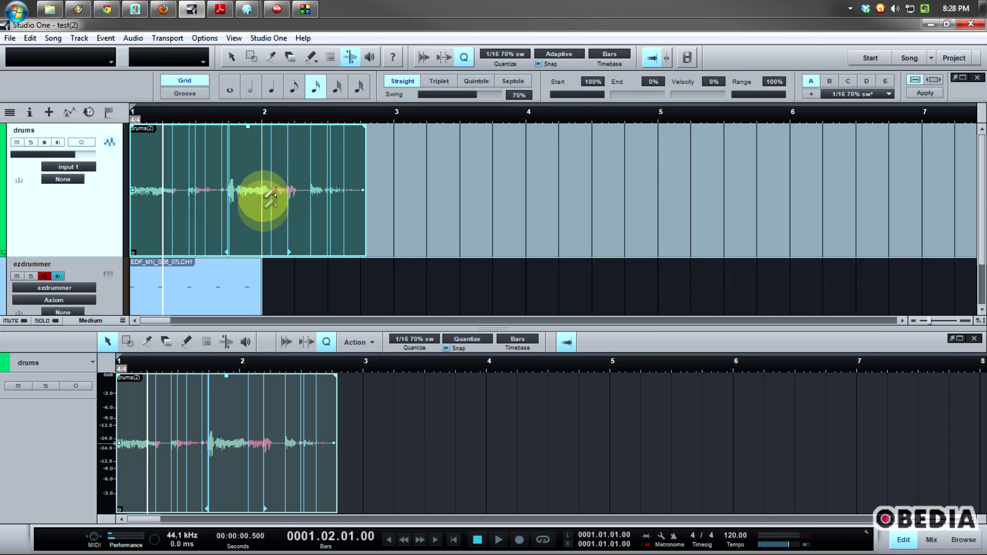
pyautogui.moveTo(271, 217); pyautogui.dragTo(270, 214)
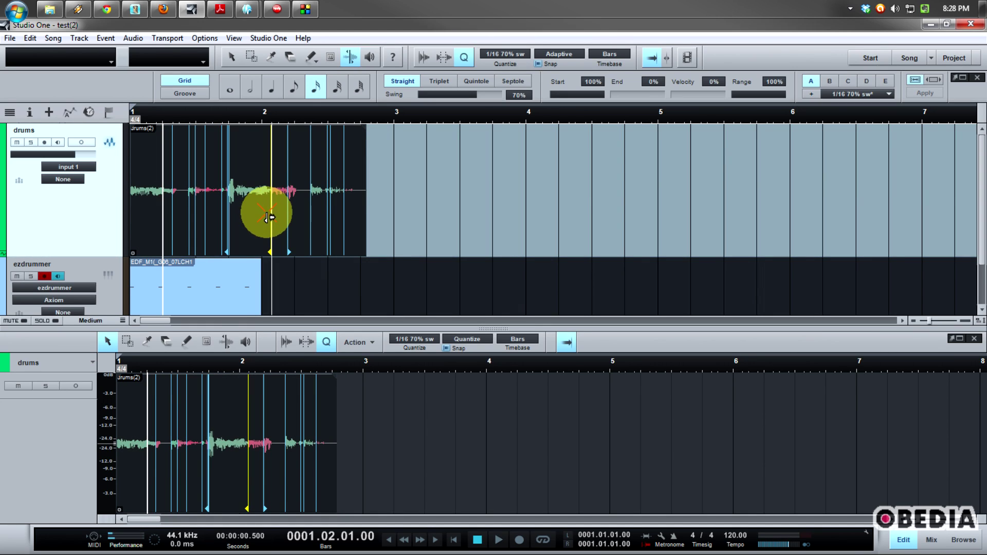
pyautogui.click(351, 58)
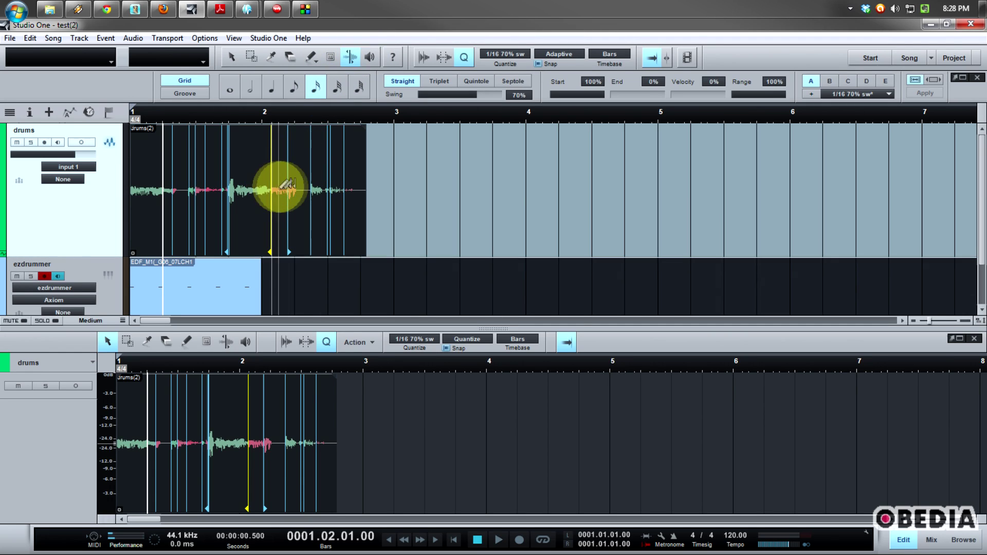
pyautogui.moveTo(282, 185); pyautogui.dragTo(295, 190)
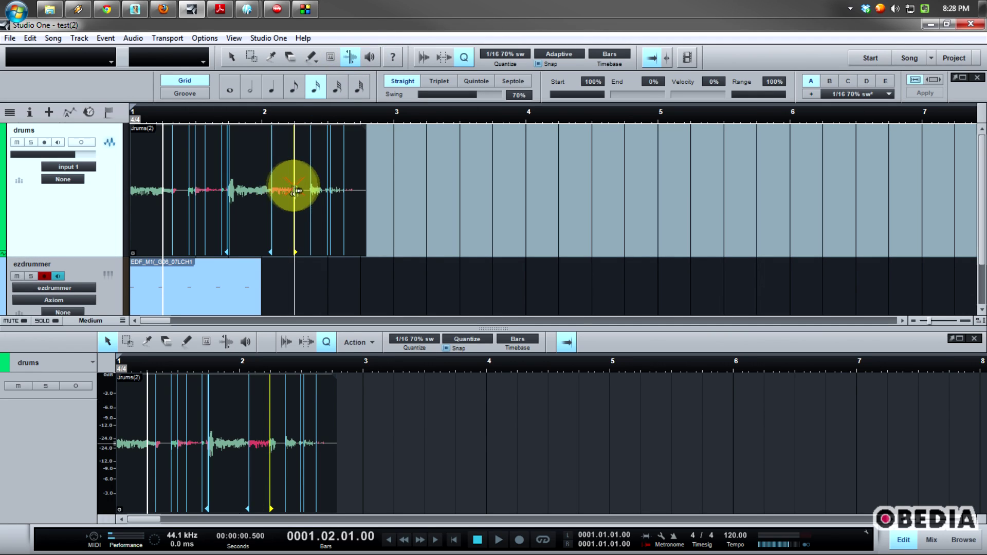
pyautogui.moveTo(296, 191)
pyautogui.mouseDown()
pyautogui.moveTo(286, 184)
pyautogui.moveTo(232, 202)
pyautogui.mouseUp()
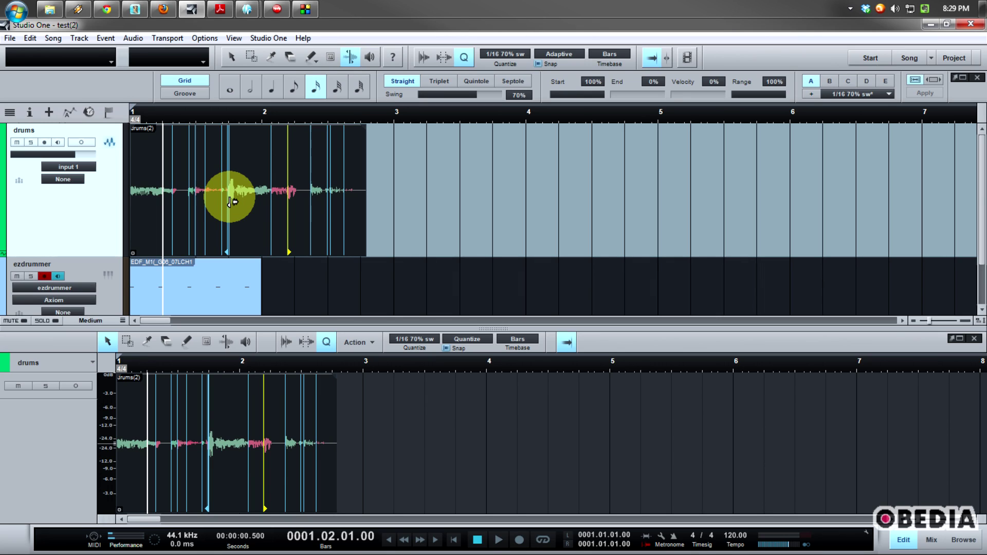
pyautogui.scroll(-2, 229, 201)
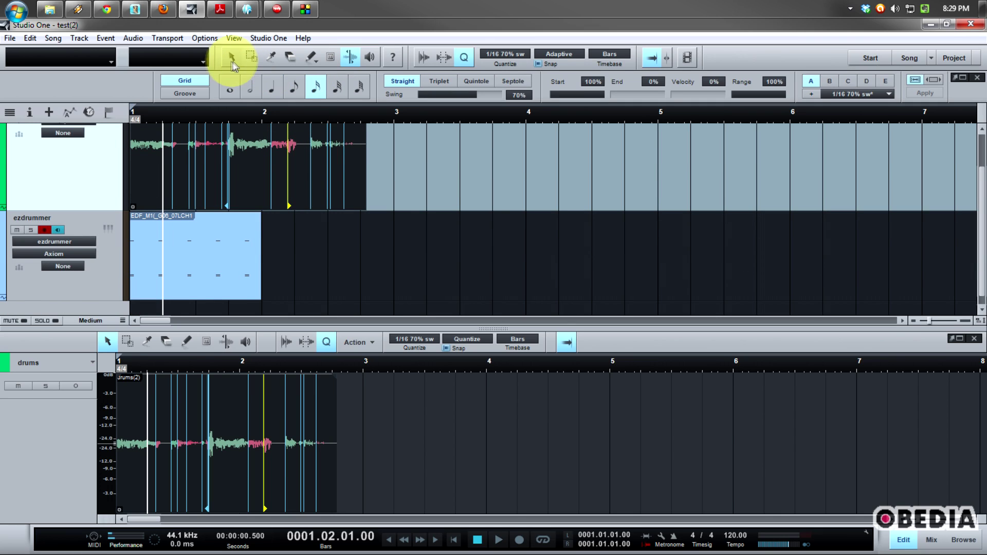
# Step: Open the ezdrummer part in the piano roll and marquee-select all its drum notes
pyautogui.click(231, 56)
pyautogui.click(222, 254)
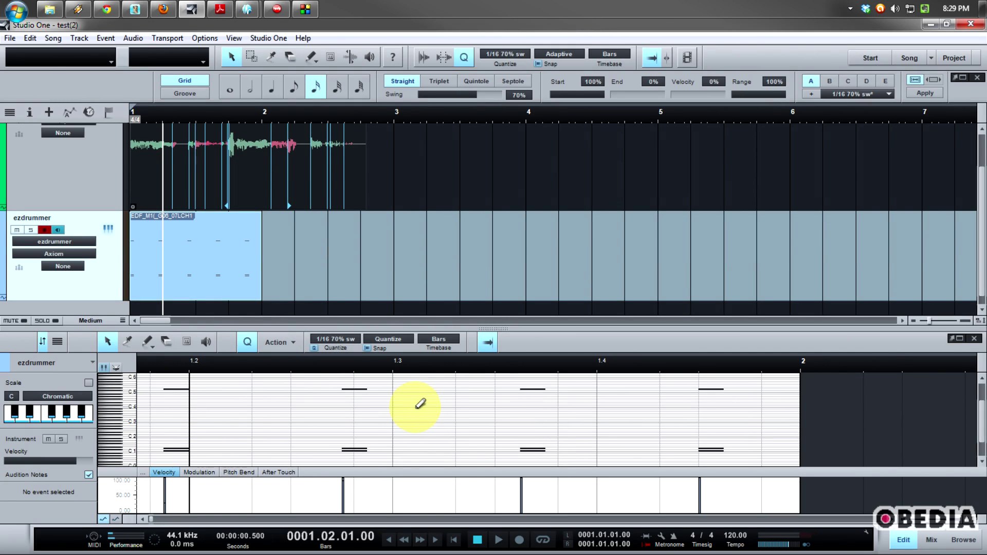
pyautogui.hotkey('ctrl', 'a')
pyautogui.click(385, 409)
pyautogui.moveTo(741, 383); pyautogui.dragTo(149, 454)
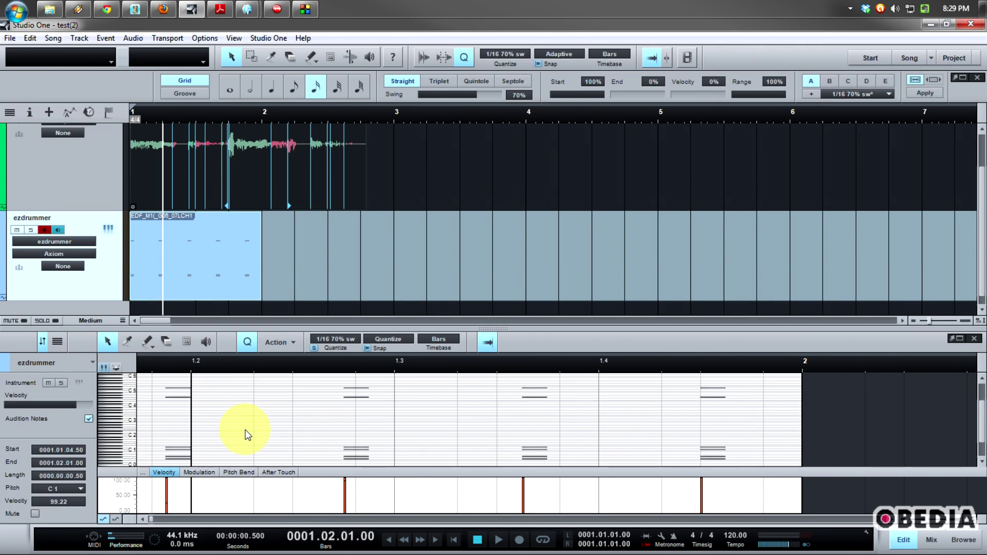
# Step: Try quantizing the ezdrummer notes from whole notes up through 1/16 and 1/32
pyautogui.click(236, 97)
pyautogui.click(251, 91)
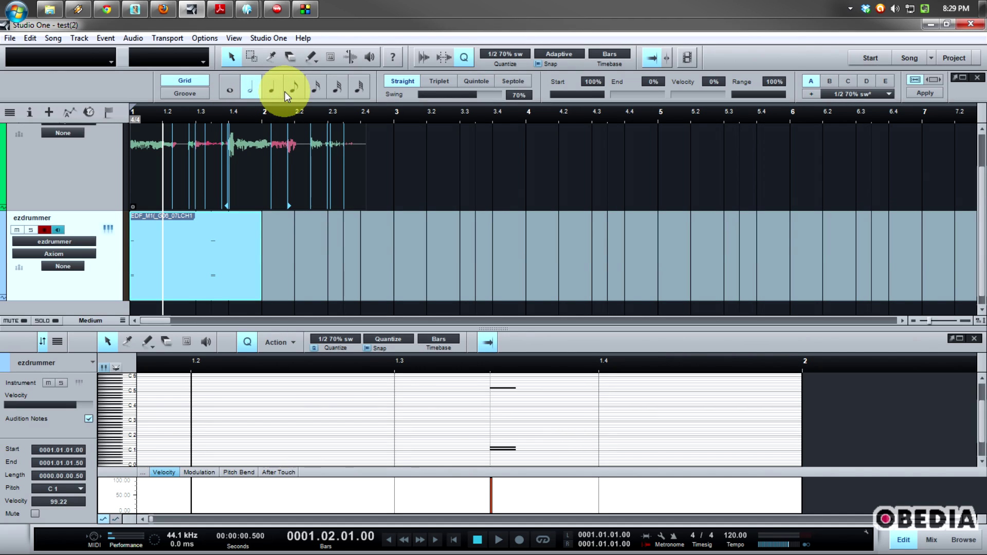
pyautogui.click(278, 91)
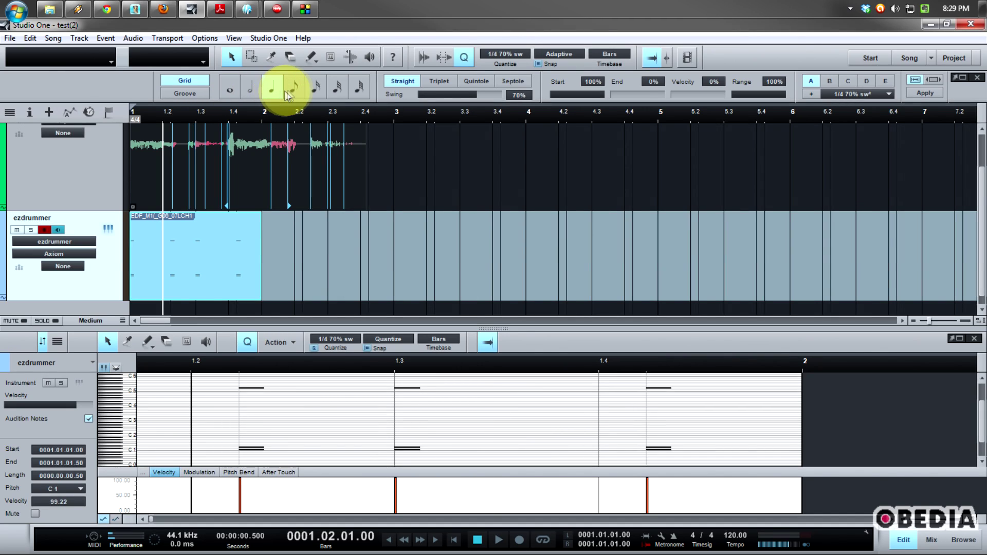
pyautogui.click(294, 92)
pyautogui.click(316, 88)
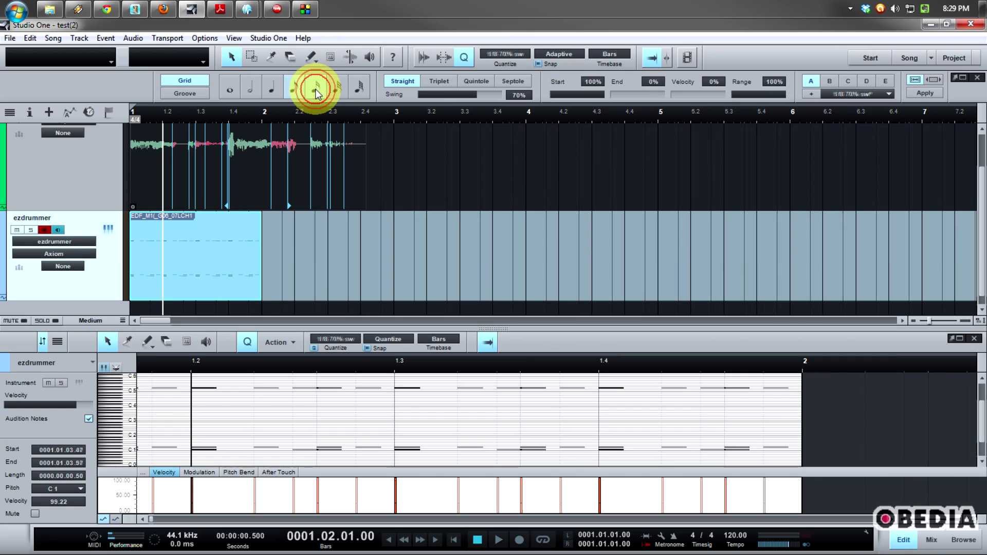
pyautogui.click(335, 92)
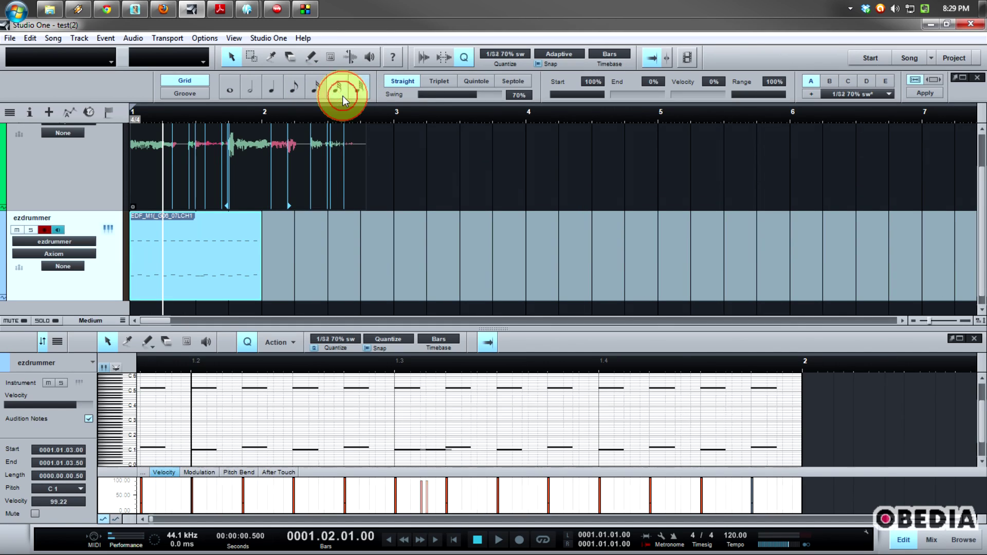
# Step: Compare the 1/16, 1/32 and 1/64 grids, then step back down to quarter notes
pyautogui.click(315, 92)
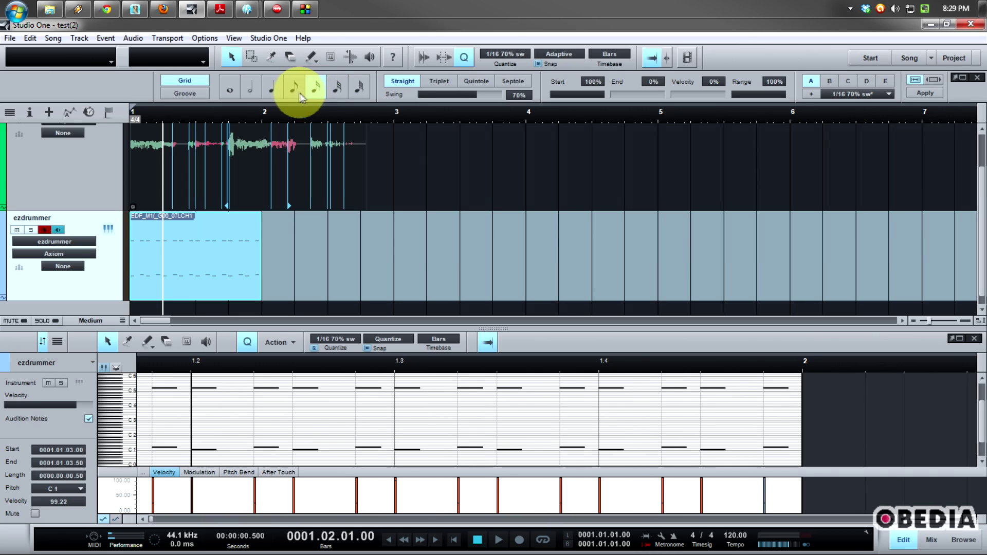
pyautogui.click(314, 92)
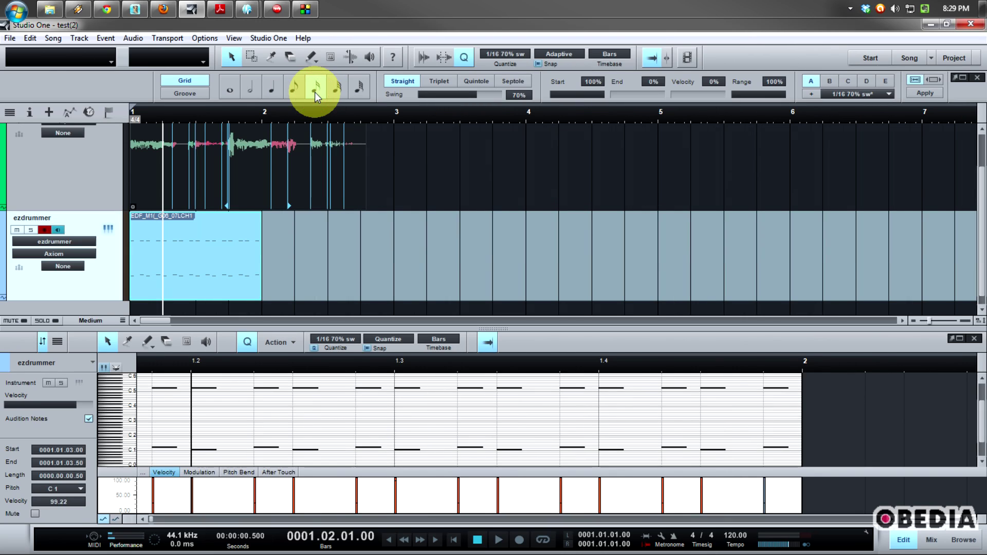
pyautogui.click(329, 91)
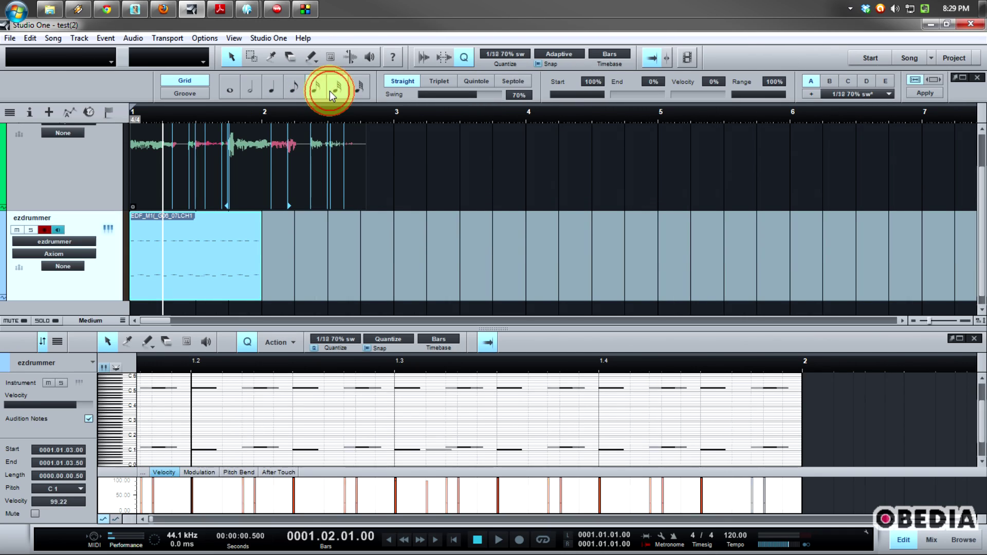
pyautogui.click(360, 91)
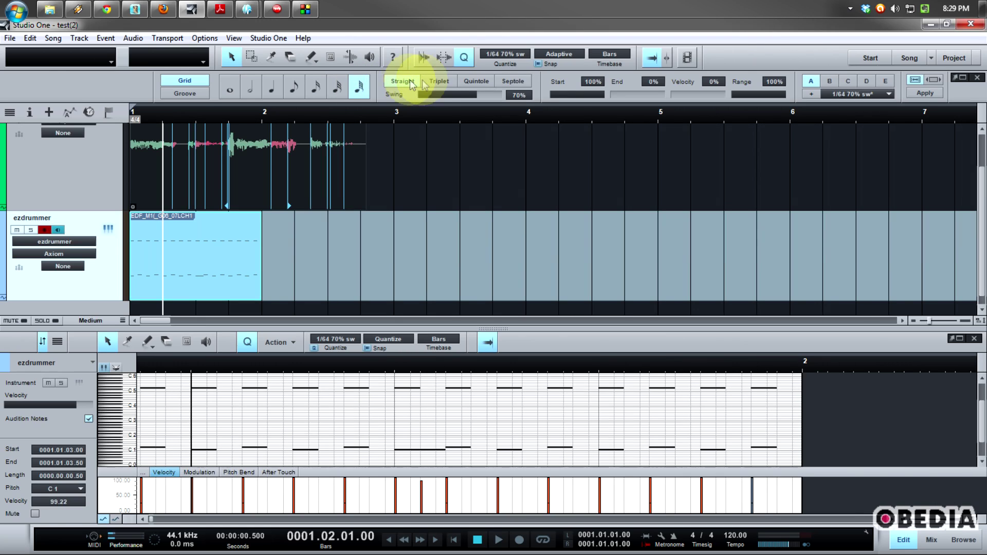
pyautogui.click(335, 92)
pyautogui.click(317, 91)
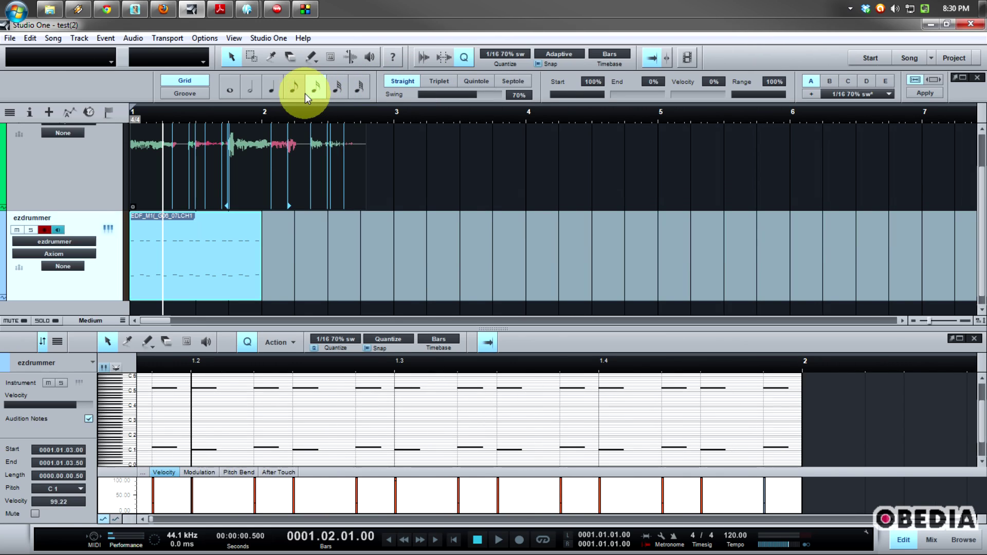
pyautogui.click(295, 92)
pyautogui.click(276, 93)
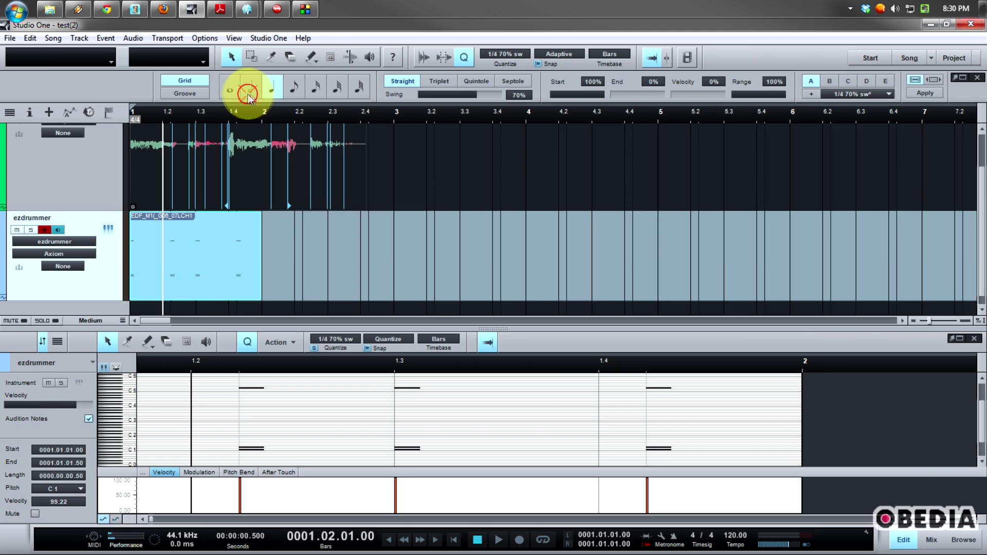
# Step: Step from half notes through 1/16 and 1/32, settling on a 1/64 grid with 70% swing
pyautogui.click(247, 93)
pyautogui.click(270, 90)
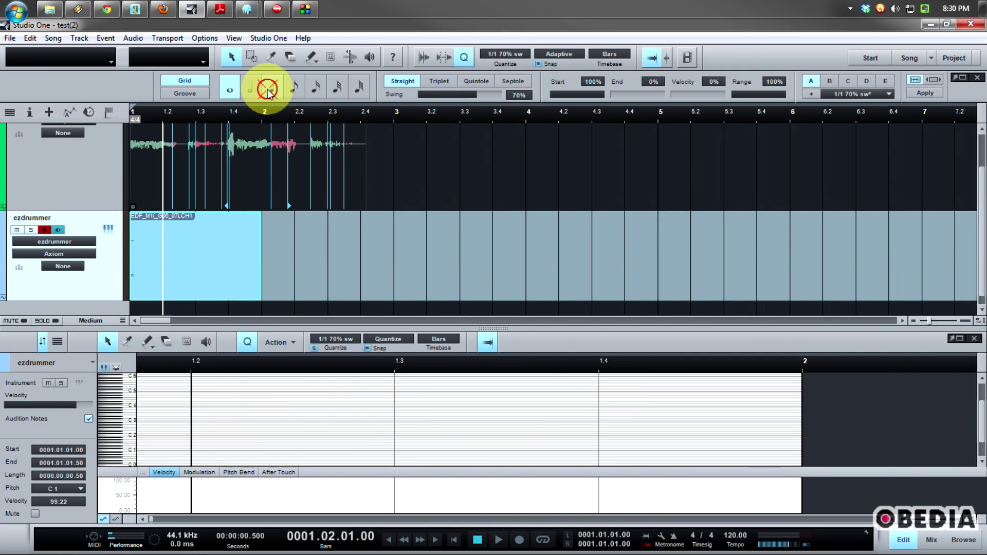
pyautogui.click(299, 92)
pyautogui.click(318, 88)
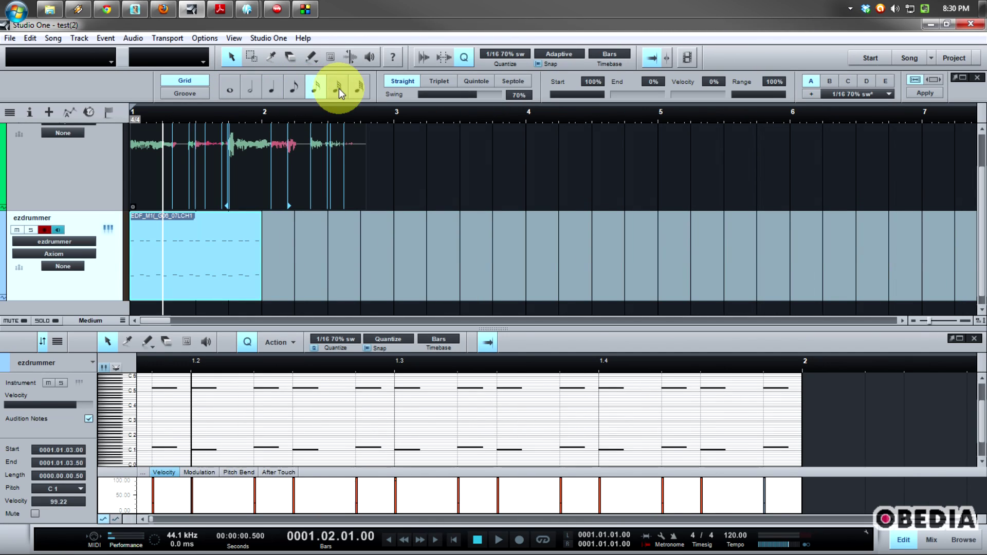
pyautogui.click(340, 88)
pyautogui.click(353, 90)
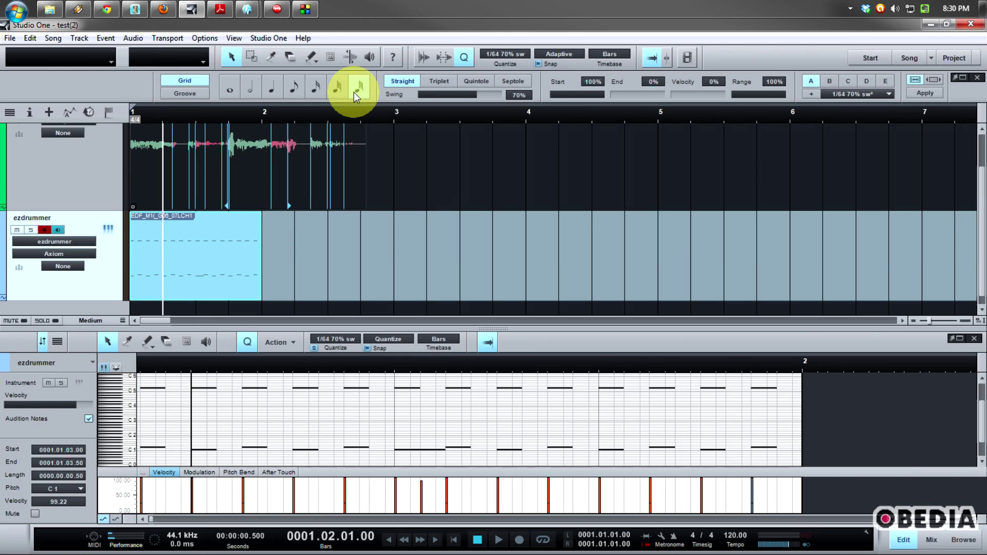
pyautogui.click(316, 91)
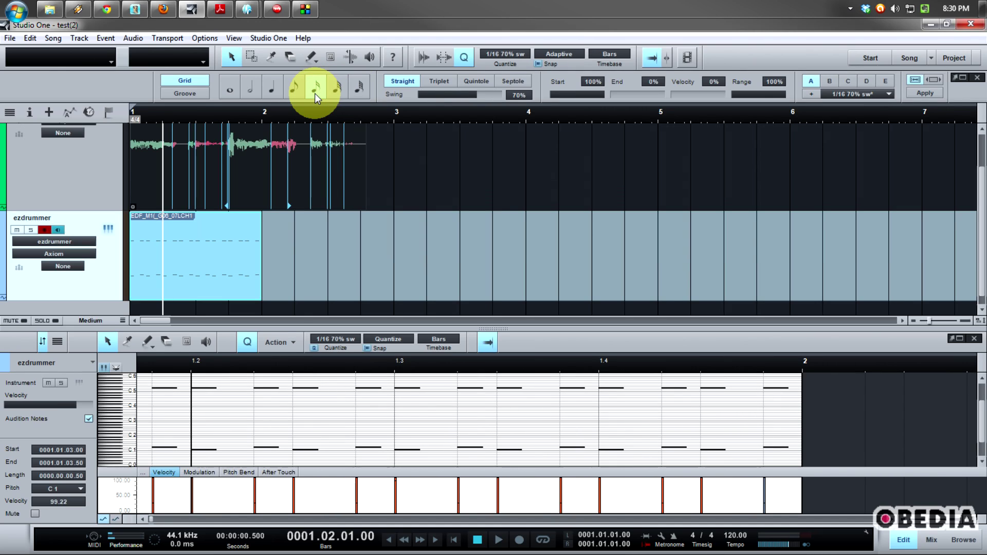
pyautogui.hotkey('ctrl', 'z')
pyautogui.click(312, 425)
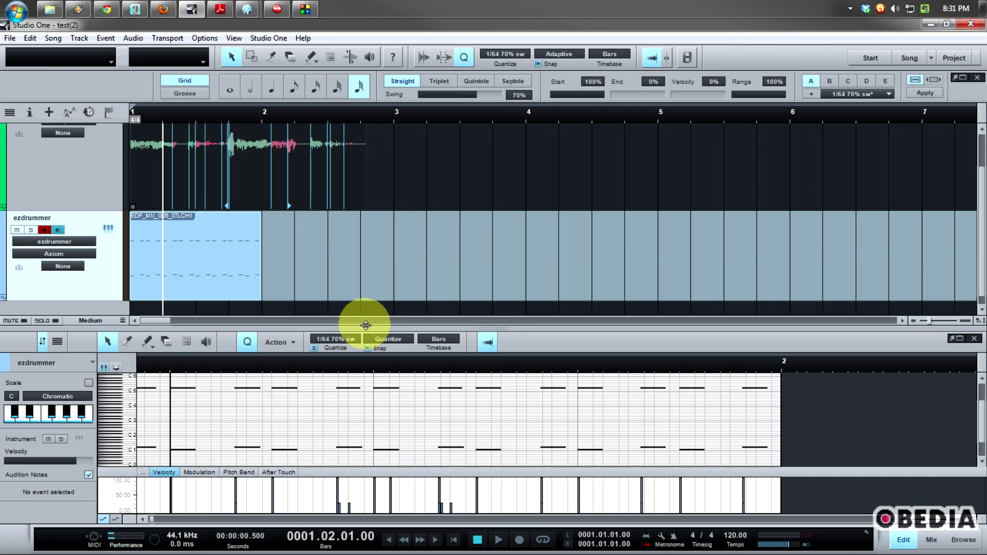
# Step: Heighten the piano roll, show its Quantize panel (1/64, 70% swing), and select bar 1 drum notes
pyautogui.moveTo(366, 325); pyautogui.dragTo(360, 269)
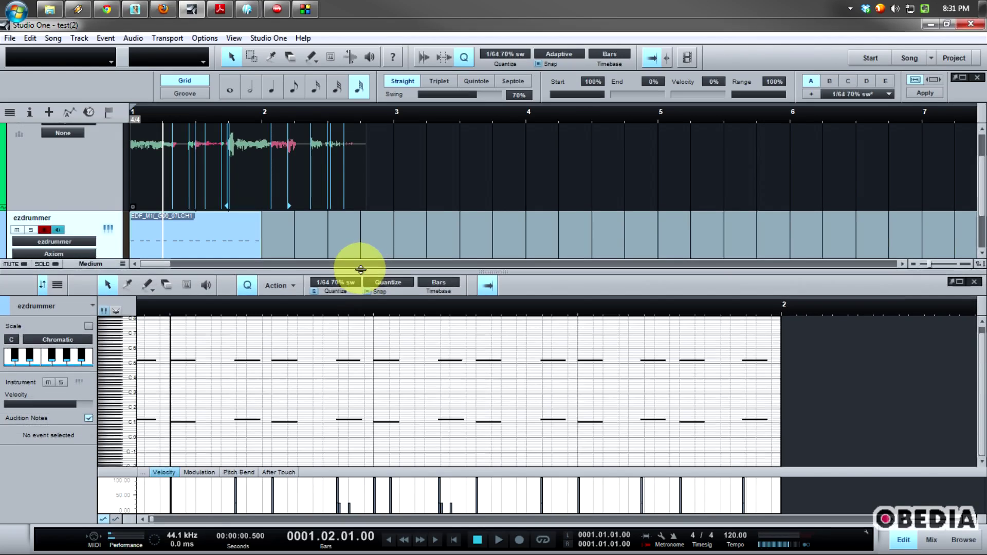
pyautogui.click(250, 287)
pyautogui.click(251, 272)
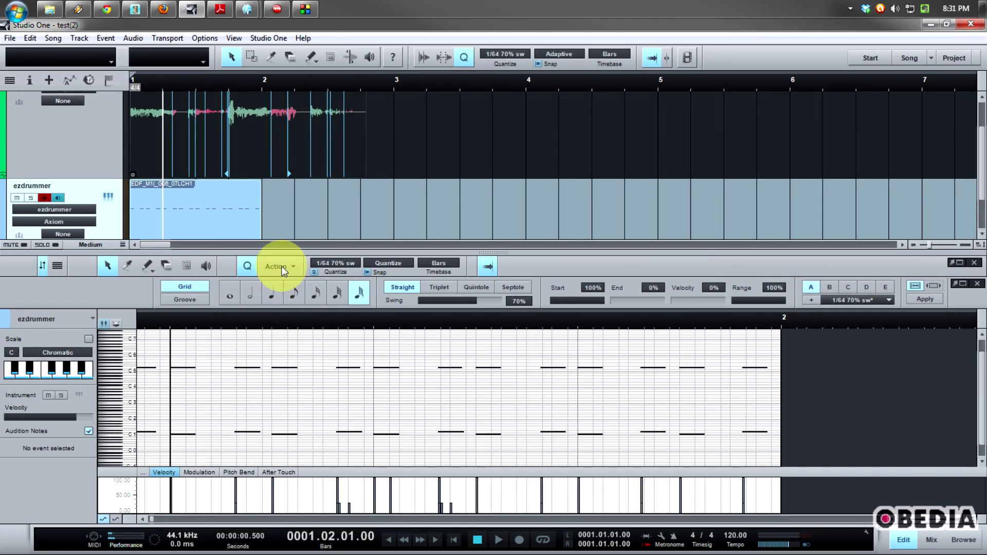
pyautogui.moveTo(236, 354); pyautogui.dragTo(483, 429)
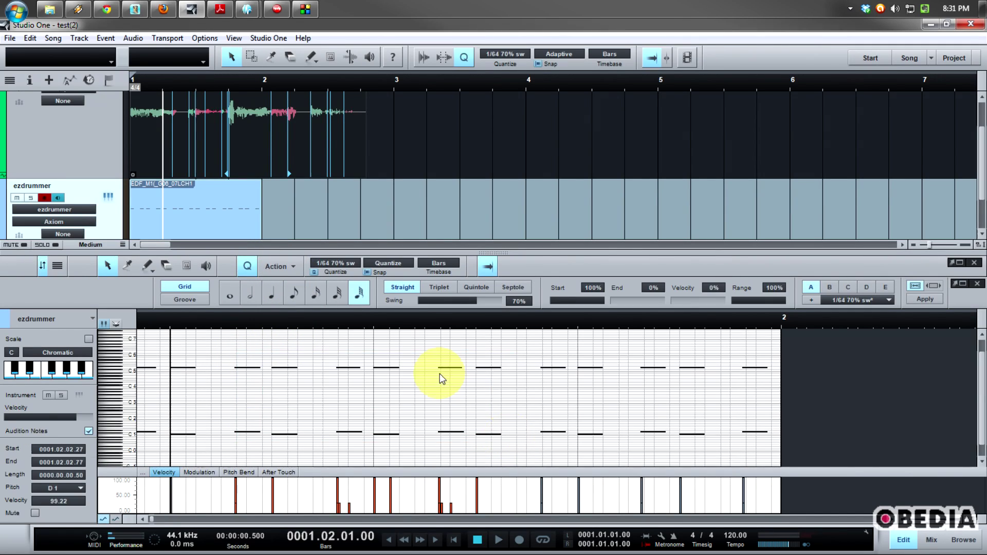
# Step: Apply Quantize 50% to the selected drum notes, then restore their original timing
pyautogui.click(294, 271)
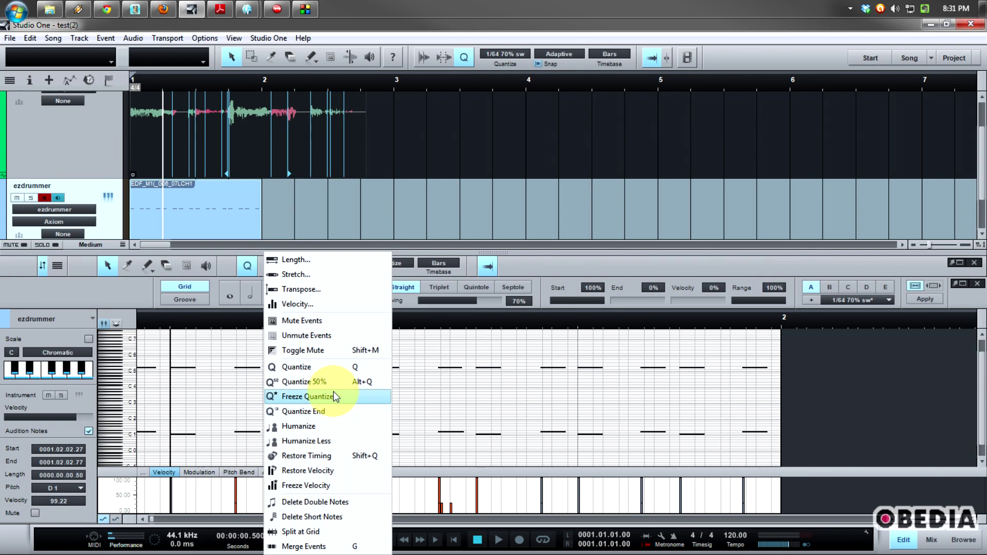
pyautogui.click(333, 384)
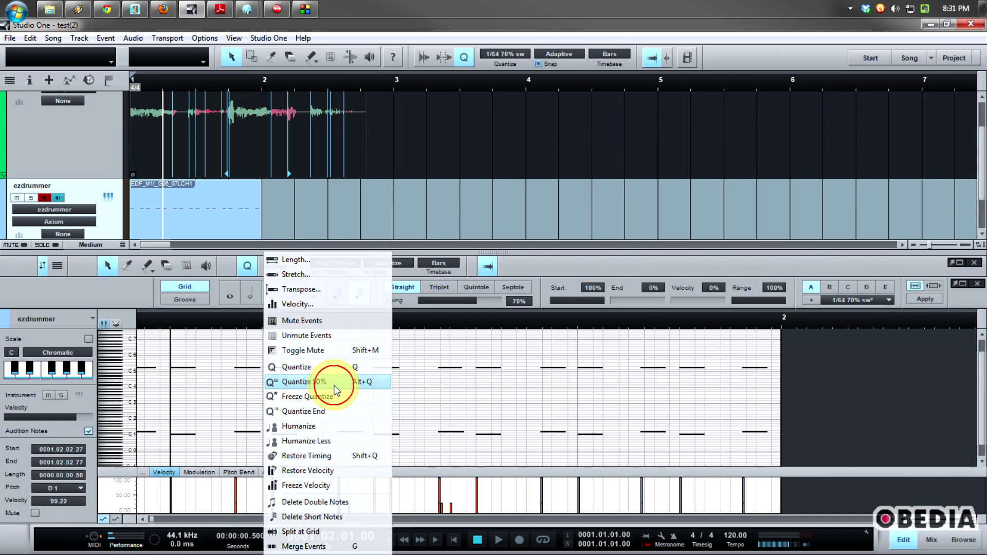
pyautogui.click(280, 265)
pyautogui.click(293, 282)
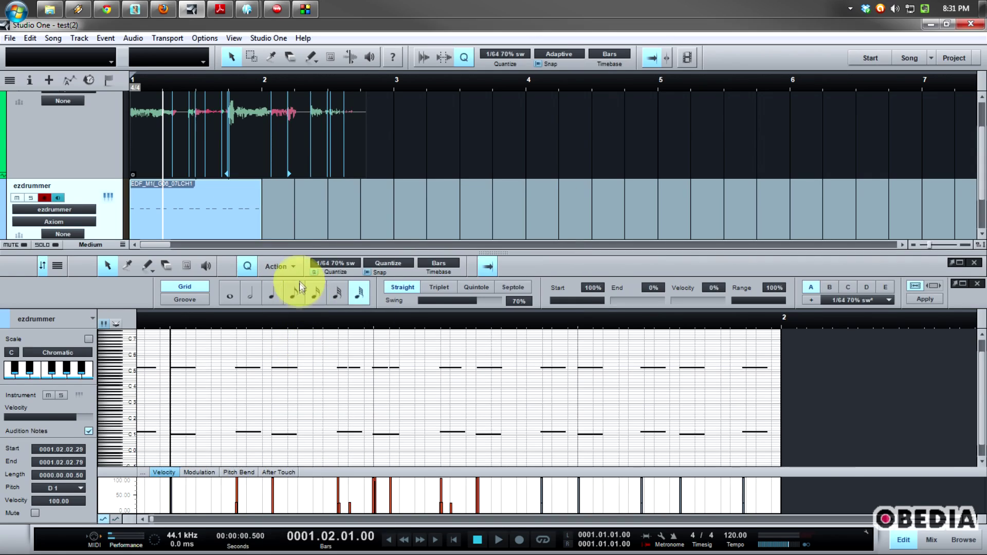
pyautogui.click(289, 265)
pyautogui.click(303, 456)
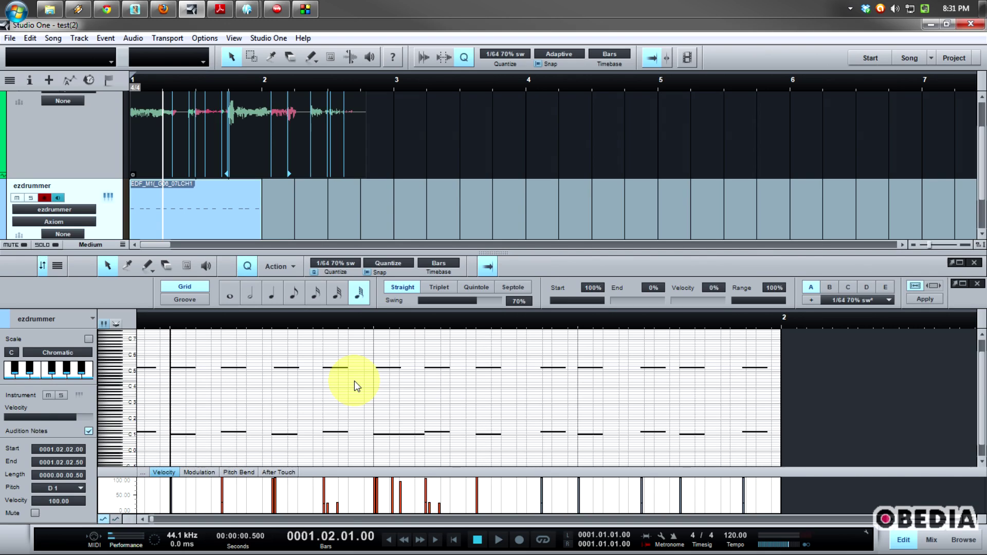
# Step: Re-quantize the selected drum notes to 1/32, then to the 1/64 grid
pyautogui.click(295, 297)
pyautogui.click(316, 294)
pyautogui.click(337, 298)
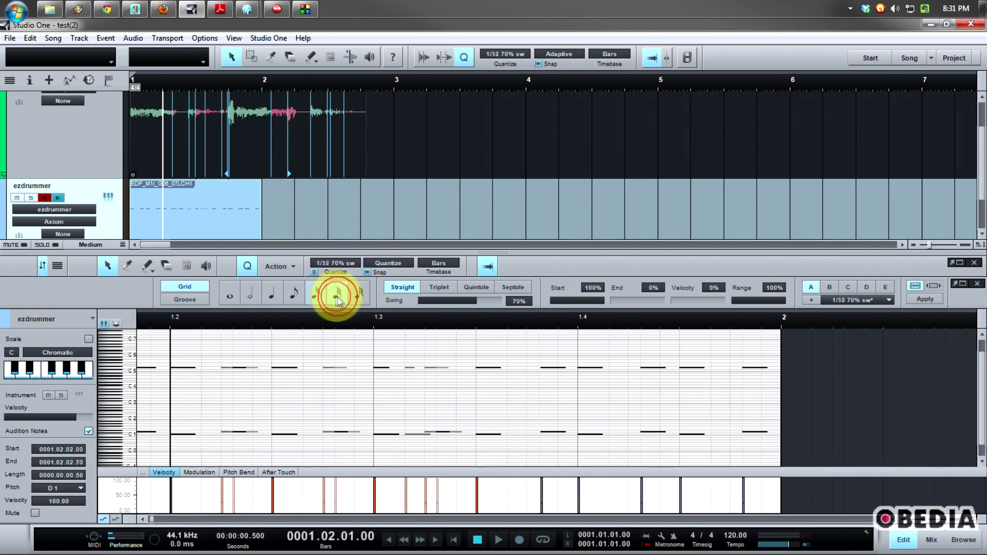
pyautogui.click(357, 295)
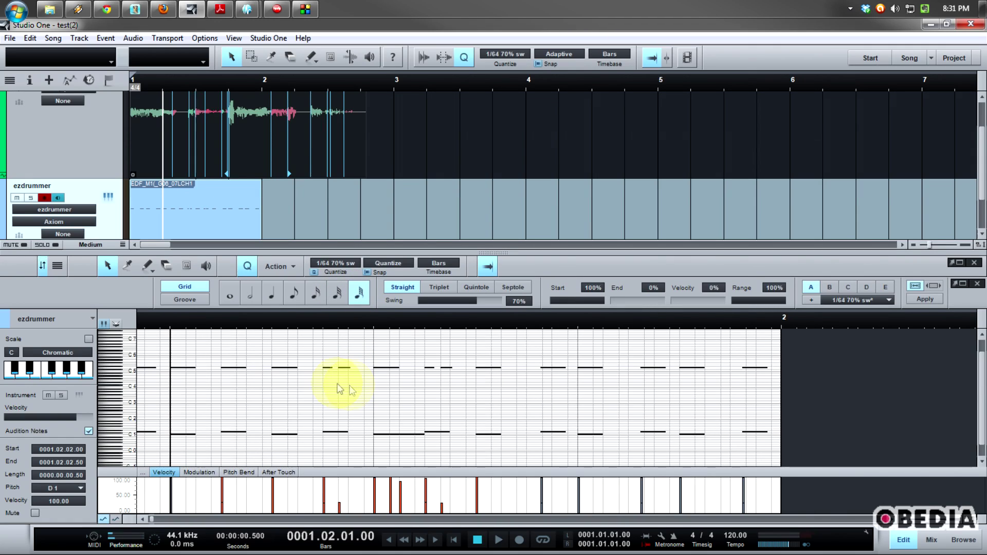
# Step: Try marquee selections across bar 1's drum notes, then deselect all
pyautogui.click(223, 355)
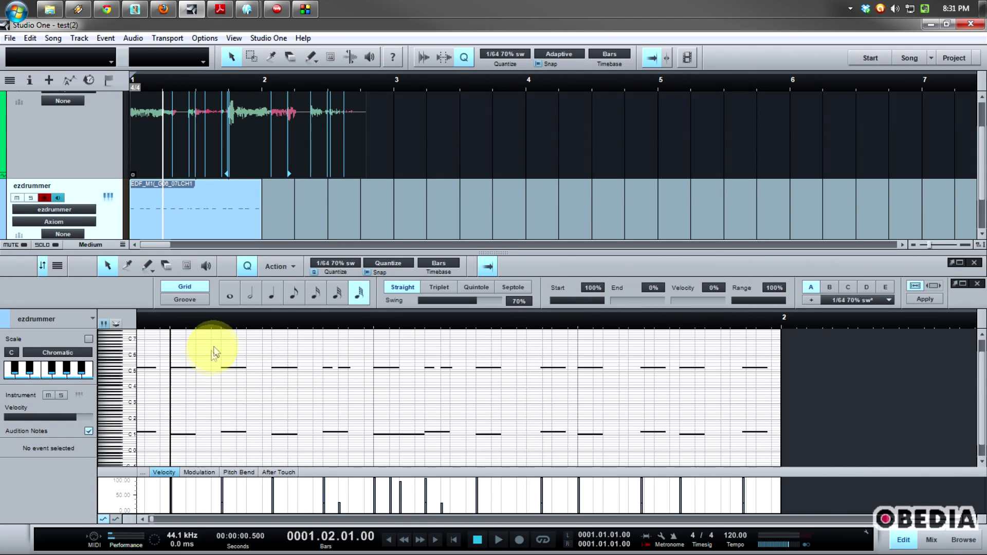
pyautogui.moveTo(215, 353); pyautogui.dragTo(647, 451)
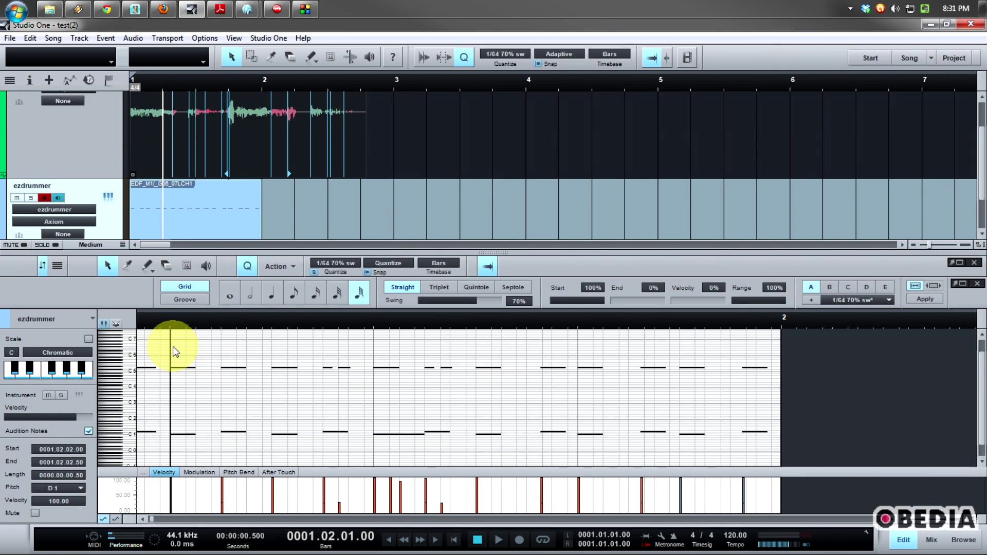
pyautogui.moveTo(161, 339); pyautogui.dragTo(732, 447)
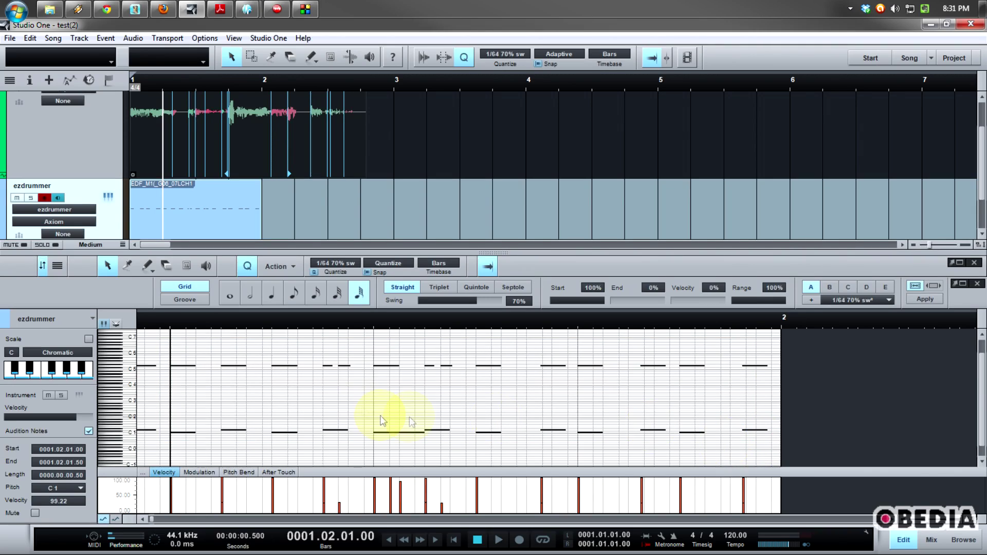
pyautogui.click(359, 404)
pyautogui.scroll(2, 360, 403)
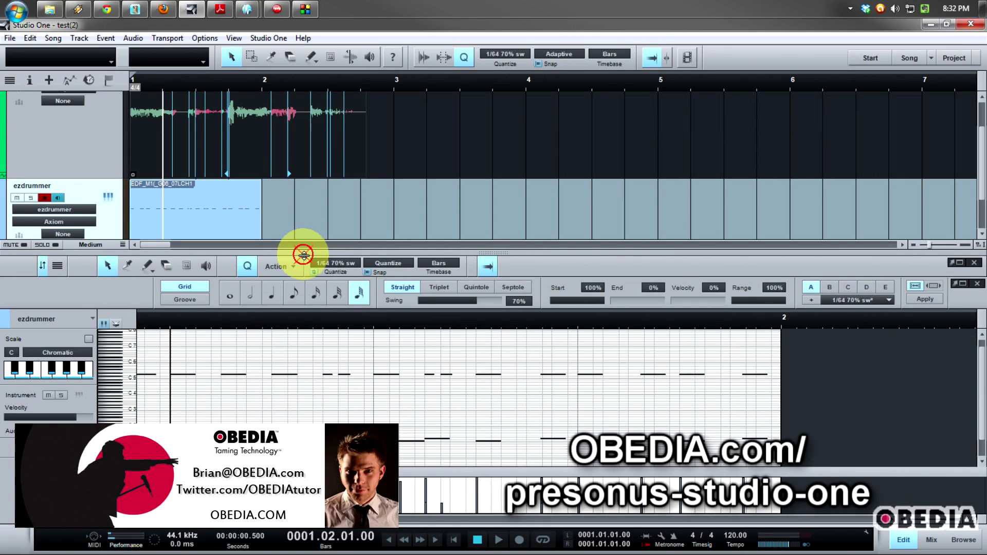
# Step: Enlarge the arrange view so the drums(2) audio and ezdrummer part show fully above a smaller piano roll
pyautogui.moveTo(303, 255); pyautogui.dragTo(305, 346)
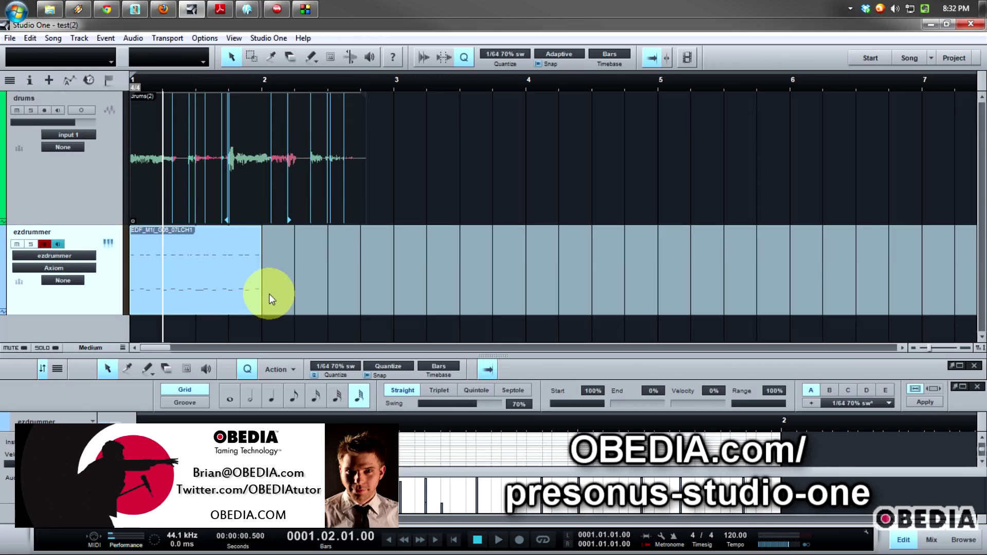